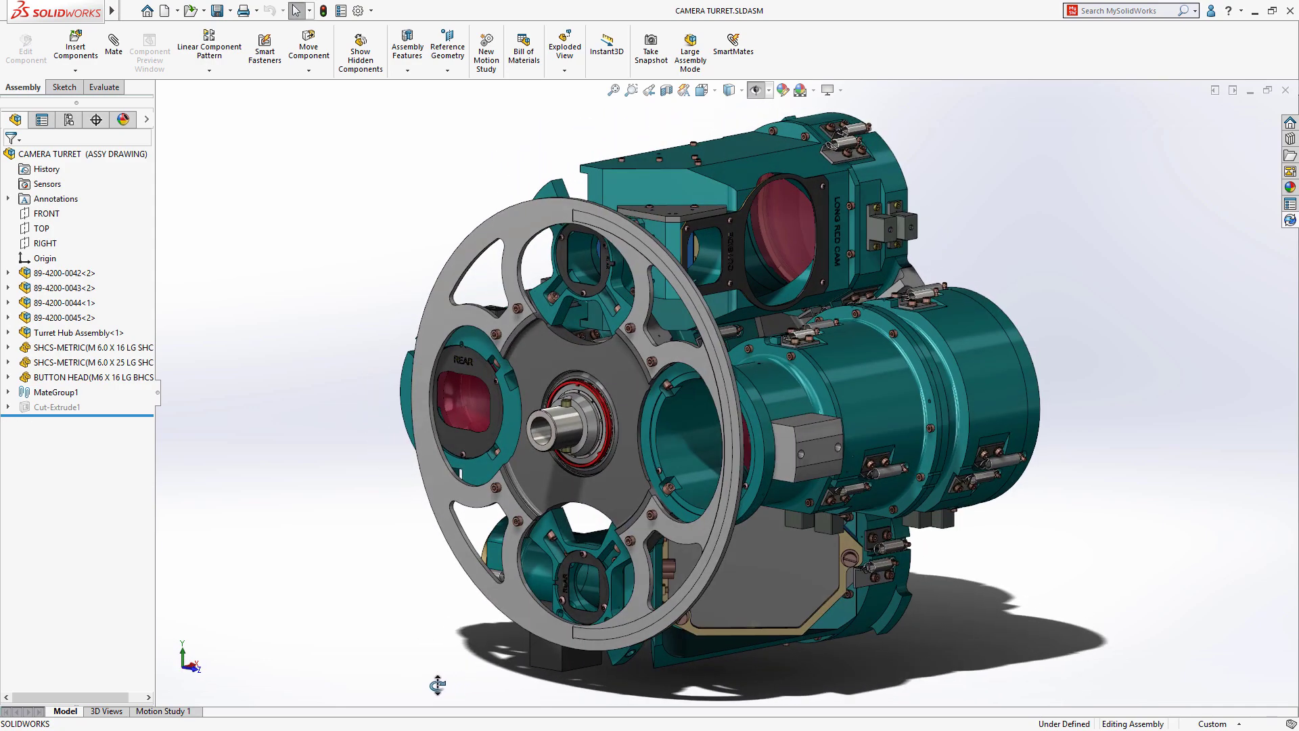
Select the Camera Mount Flange part in the camera turret assembly
{"action": "left_click", "coordinate": [550, 309]}
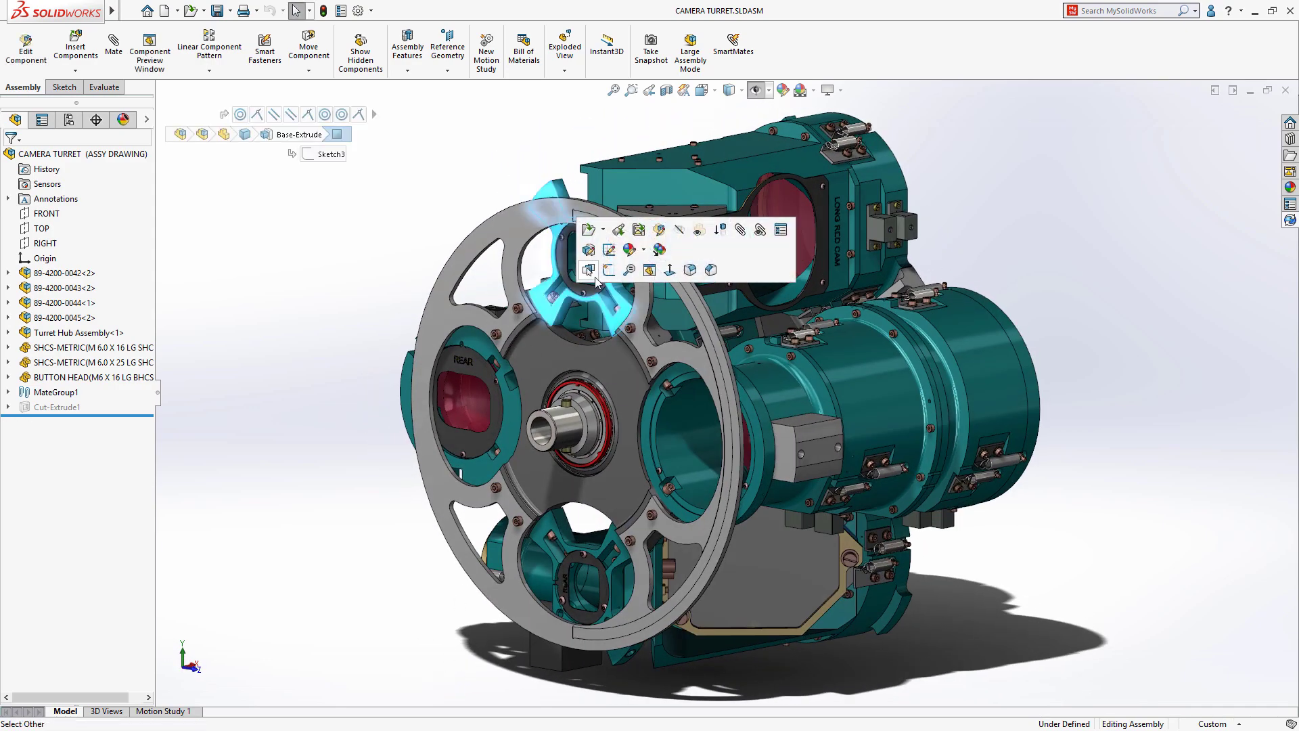
Open the flange's drawing and select it in the PDM vault status pane
{"action": "left_click", "coordinate": [637, 231]}
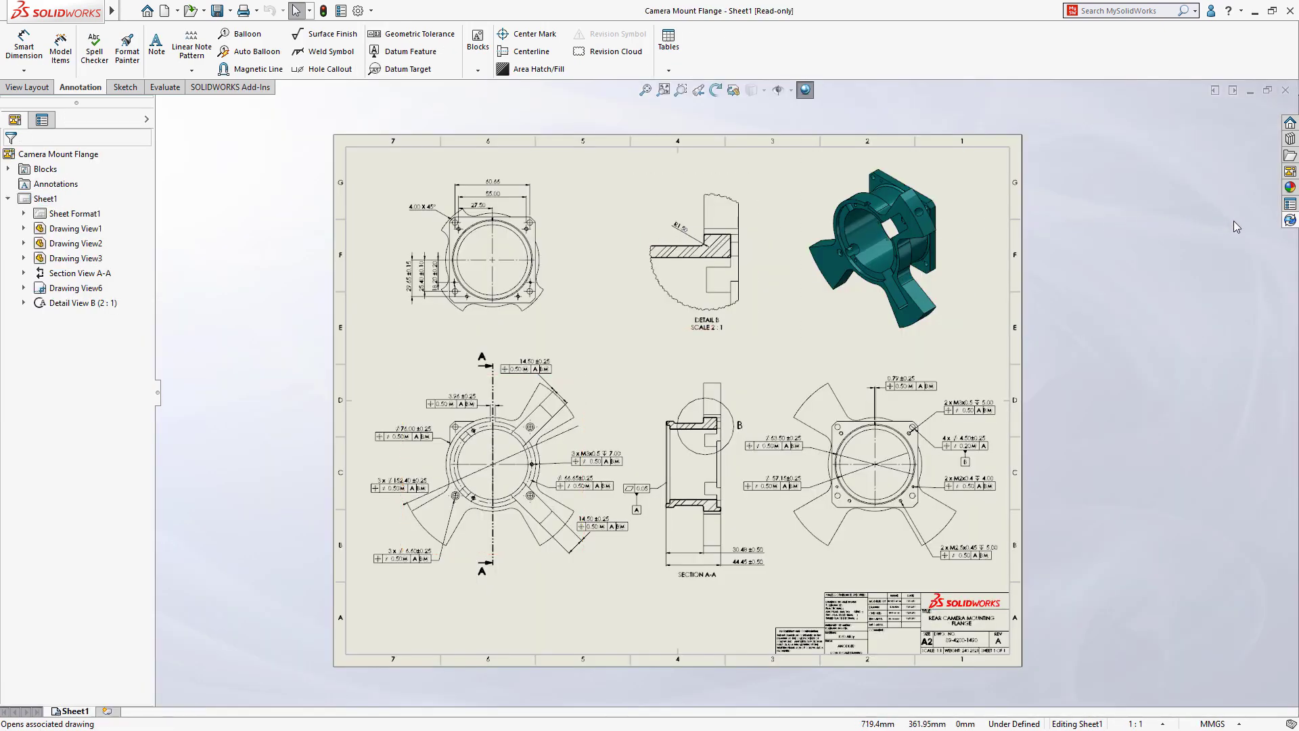
{"action": "left_click", "coordinate": [1291, 222]}
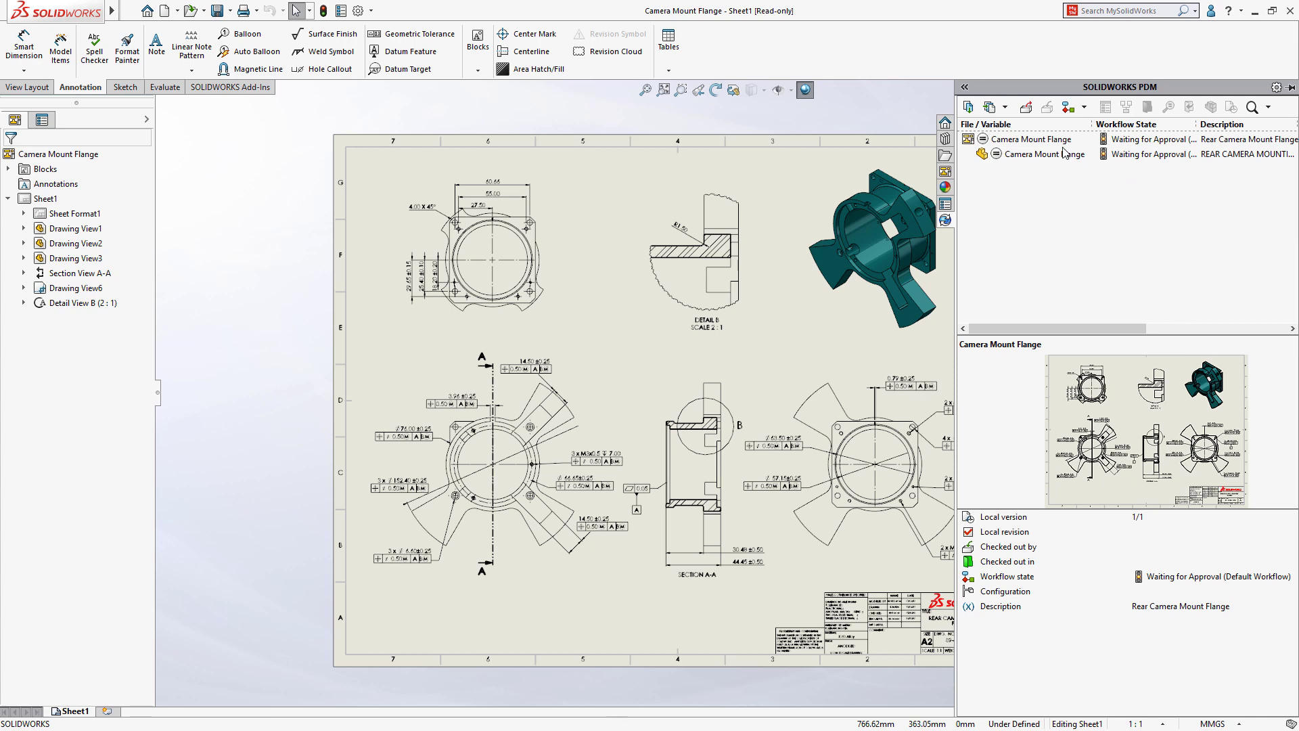
{"action": "left_click", "coordinate": [1060, 141]}
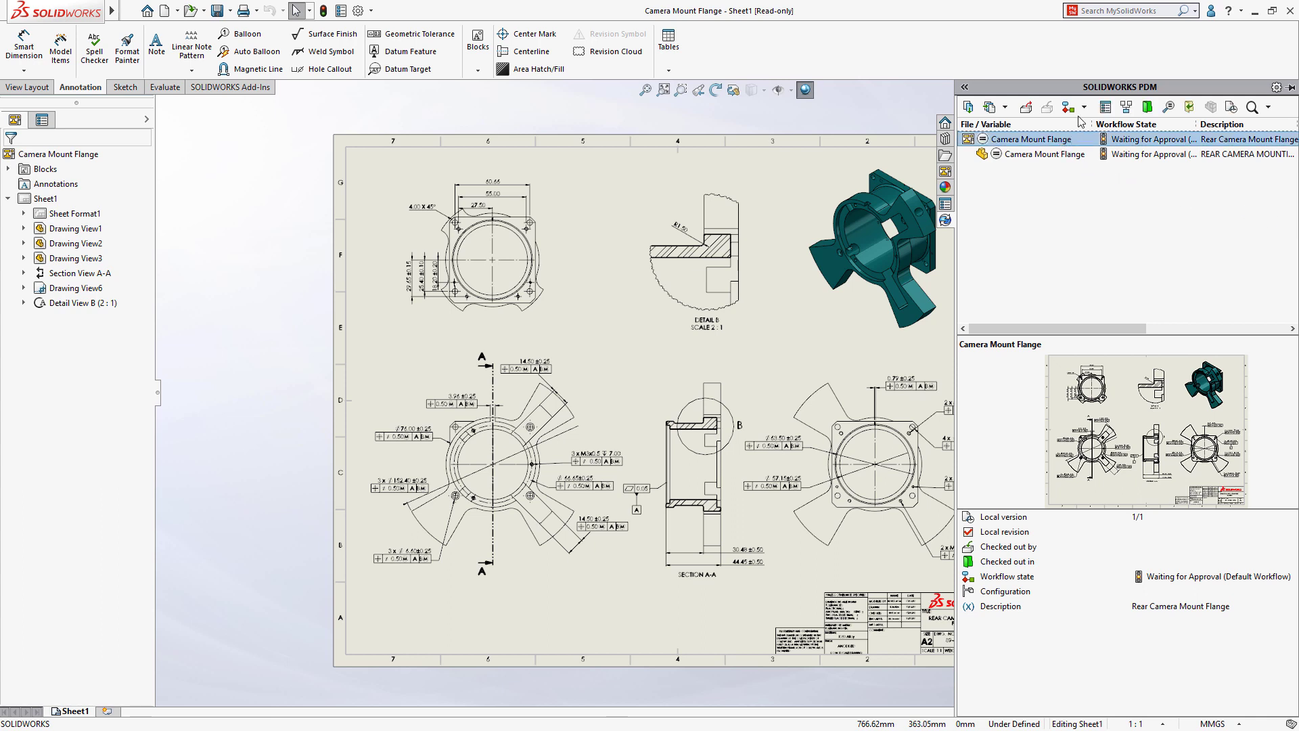
Apply Passed Approval with comment 'Drawing is approved' and a ready-for-manufacture notification
{"action": "left_click", "coordinate": [1083, 108]}
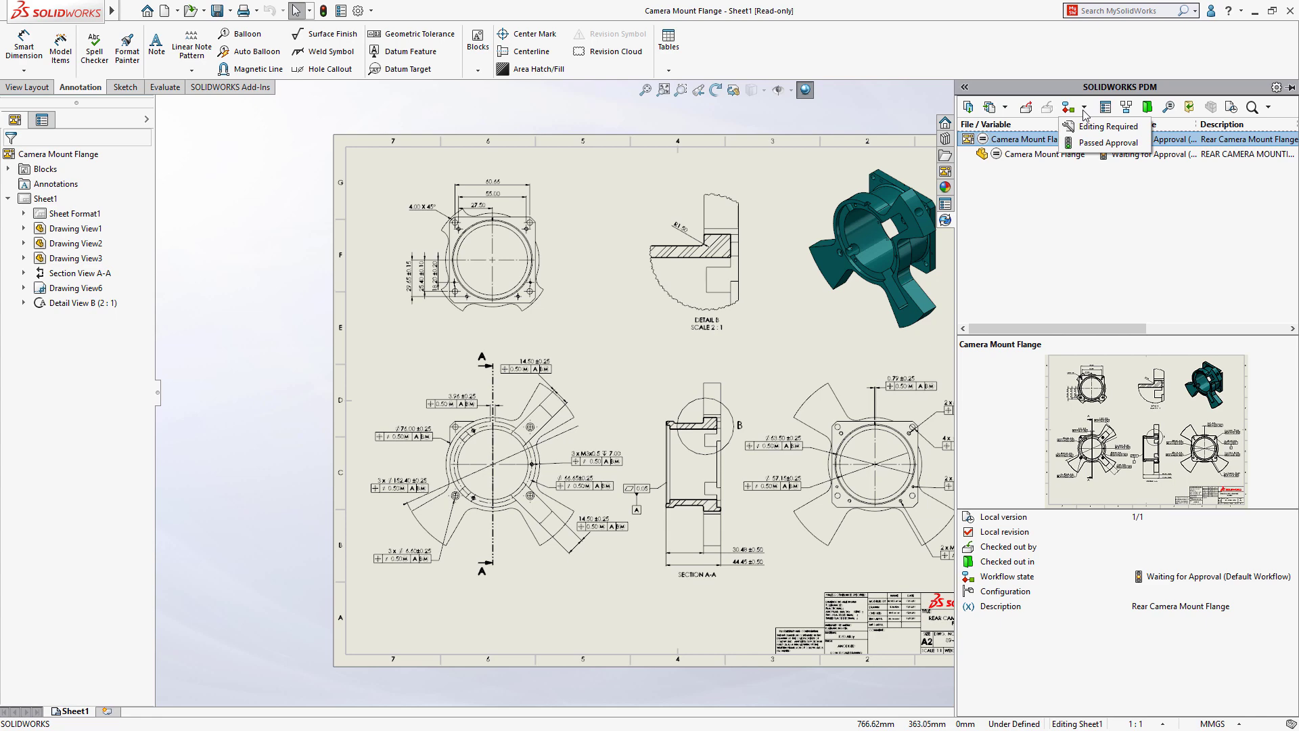
{"action": "left_click", "coordinate": [1085, 143]}
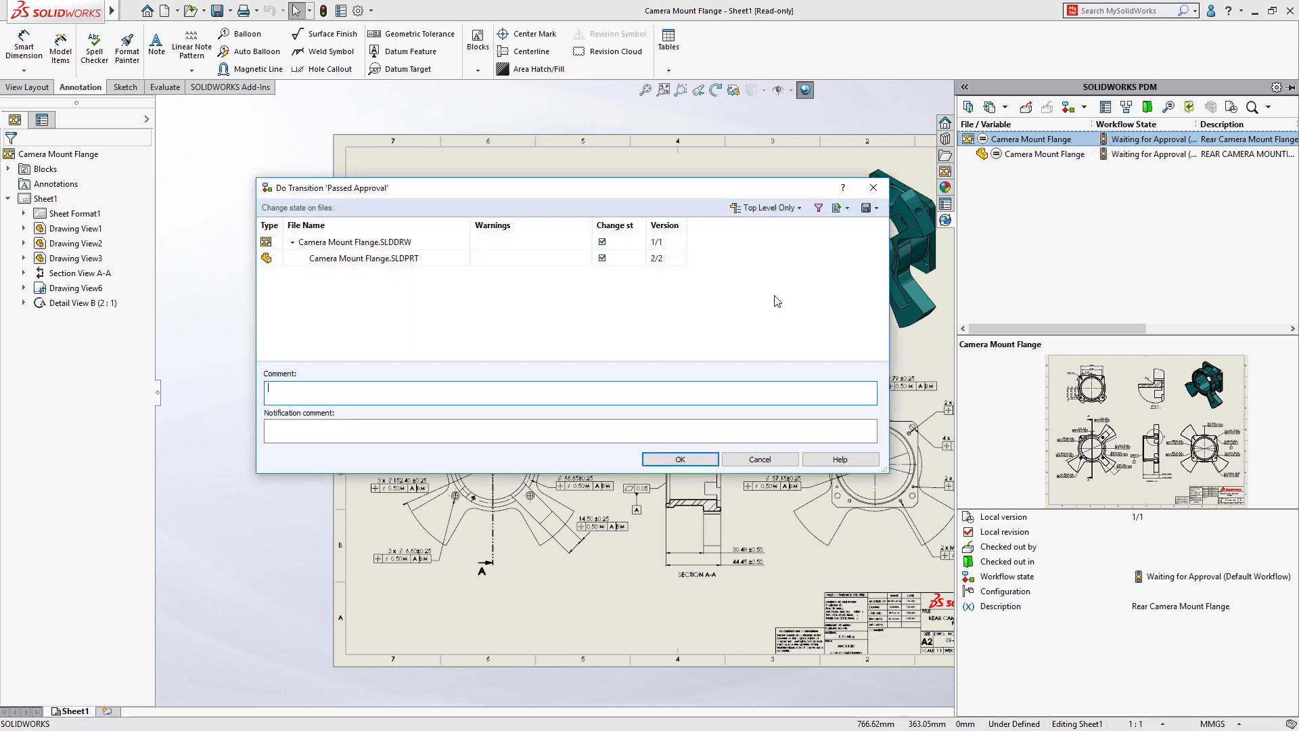
{"action": "type", "text": "Drawing is approved"}
{"action": "key", "text": "Tab"}
{"action": "type", "text": "Camera Mount Flange is approved ready for manufacture and inspection."}
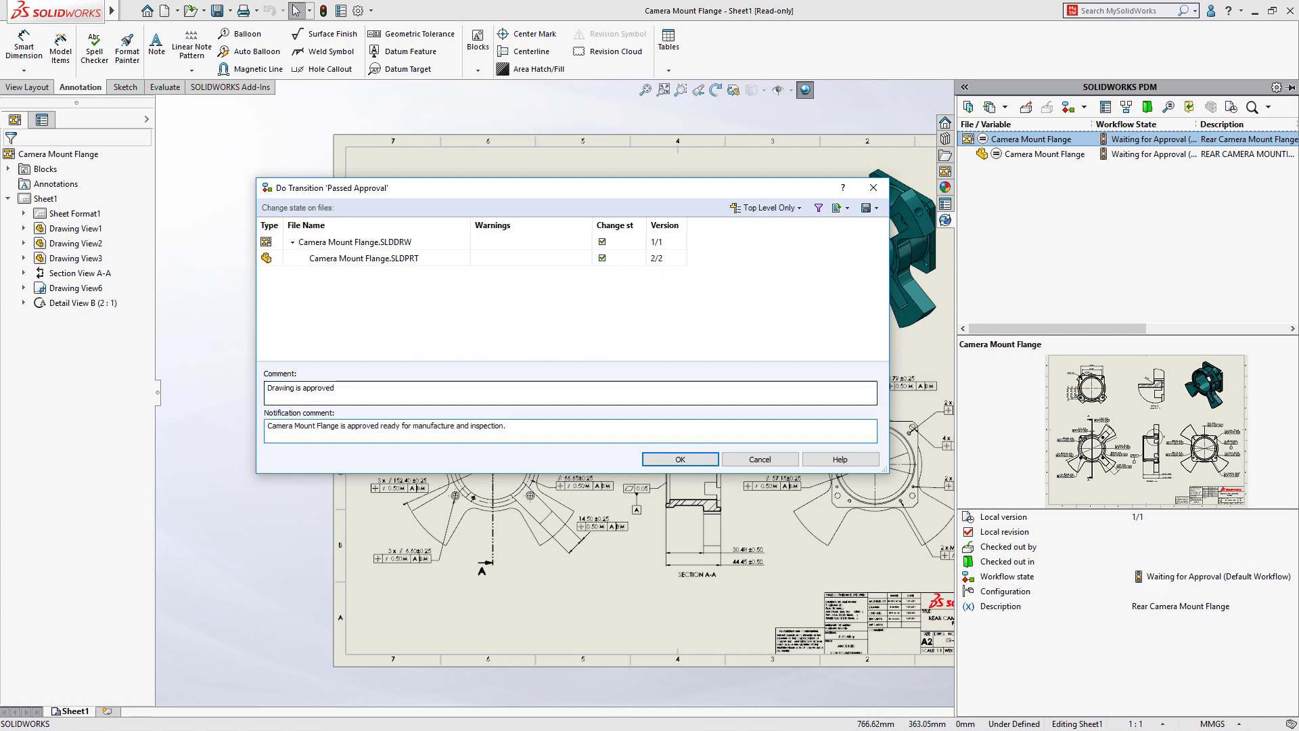
{"action": "left_click", "coordinate": [665, 462]}
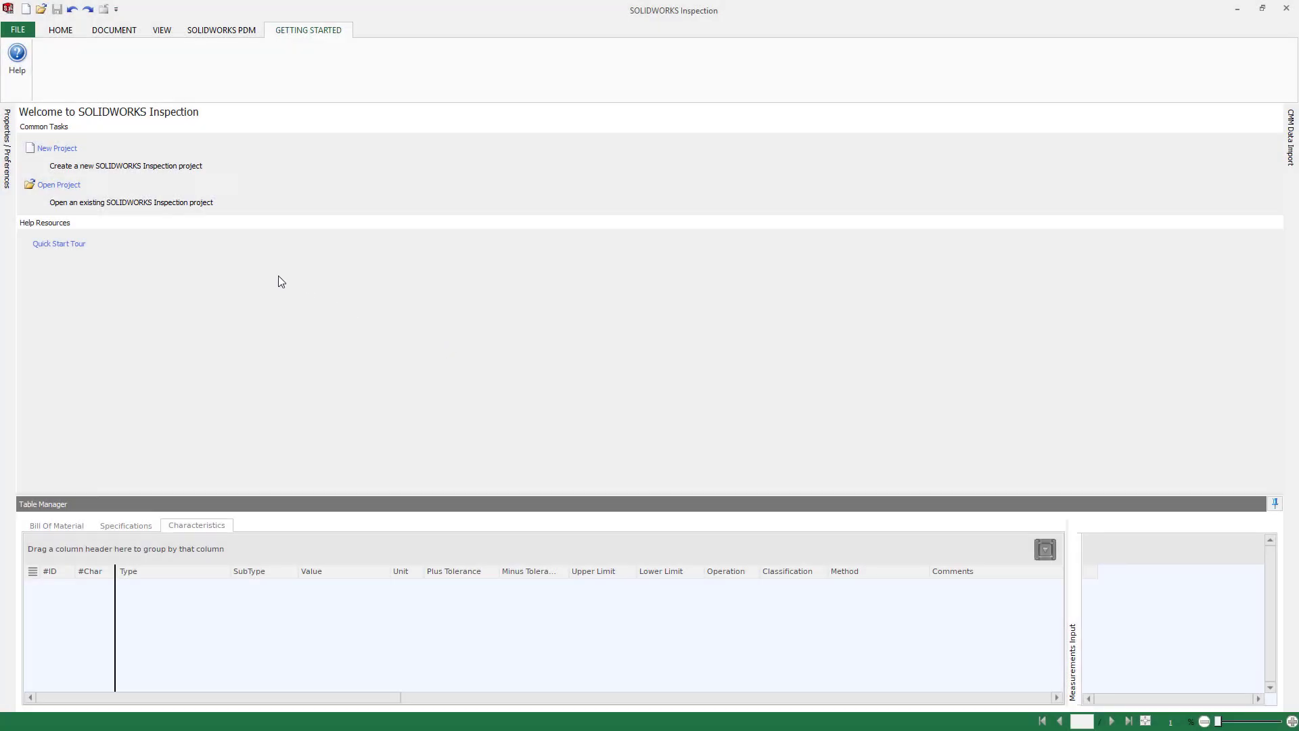
Select Camera Mount Flange FAI.ixprj in the First Article Inspection folder to open
{"action": "left_click", "coordinate": [70, 188]}
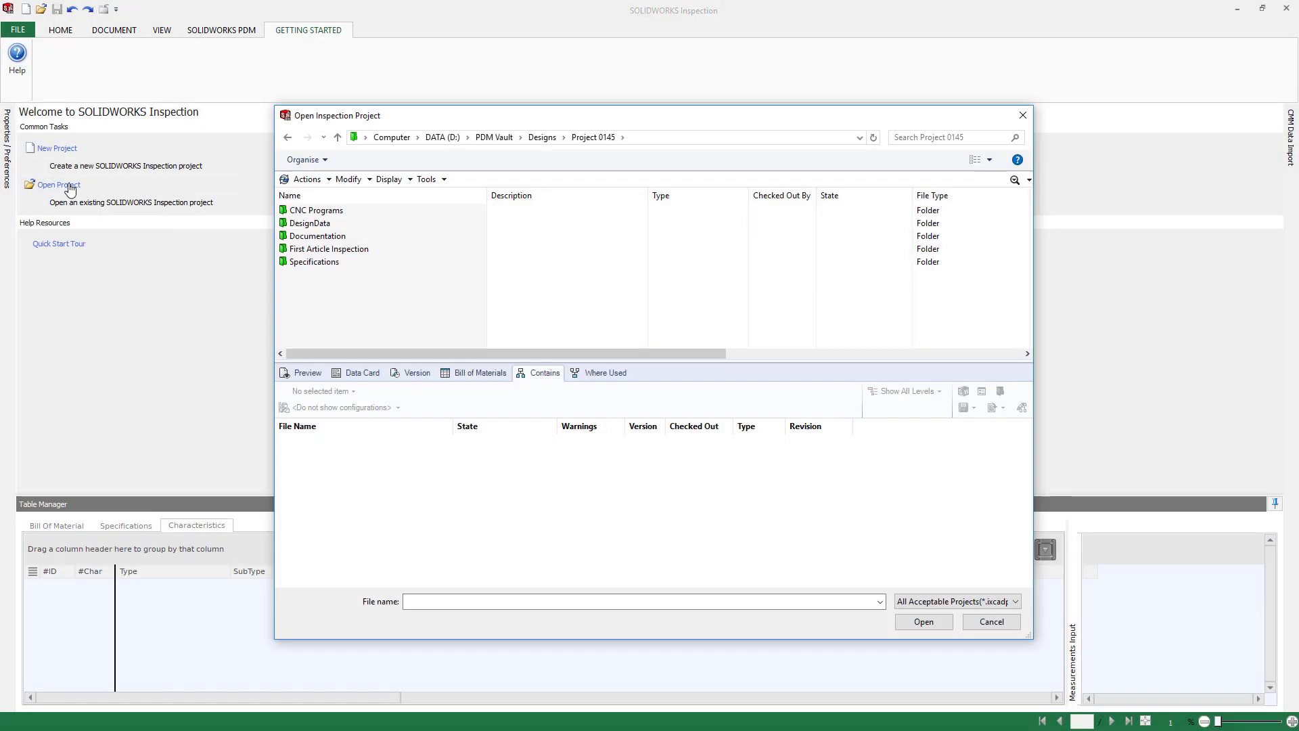
{"action": "double_click", "coordinate": [322, 249]}
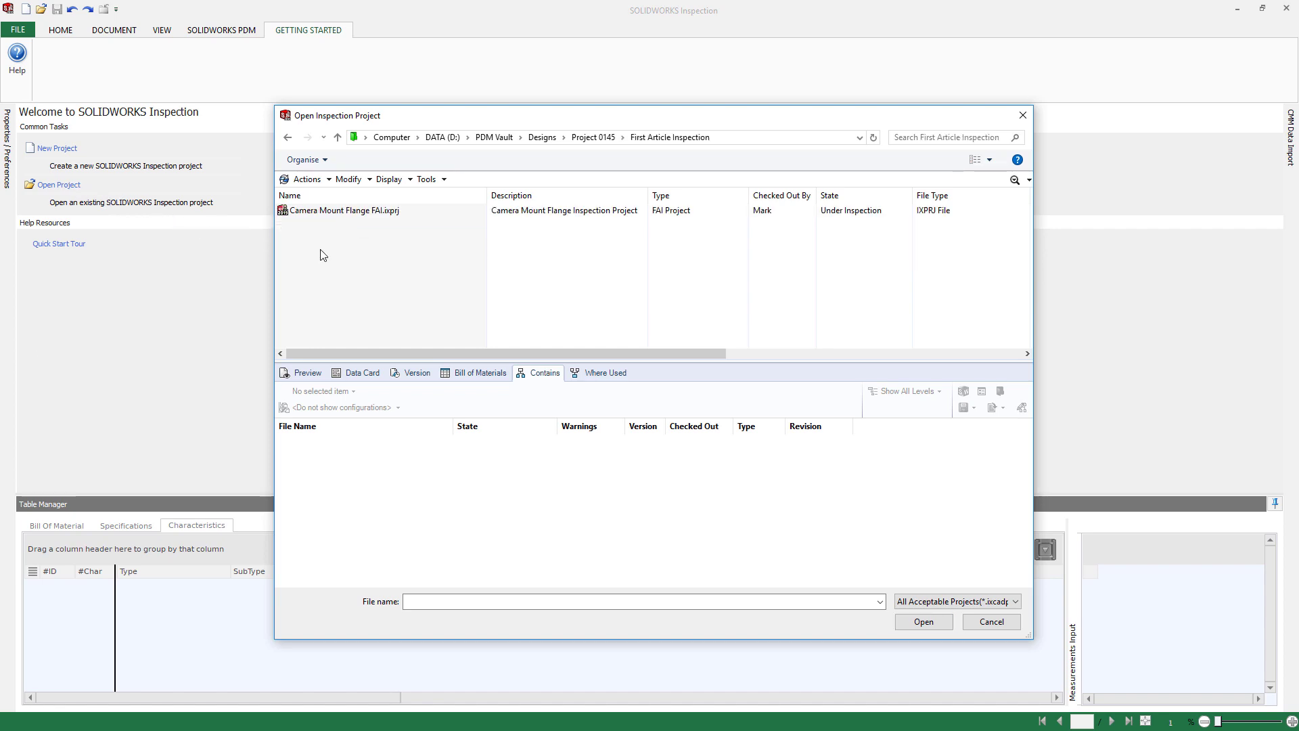
{"action": "left_click", "coordinate": [345, 212]}
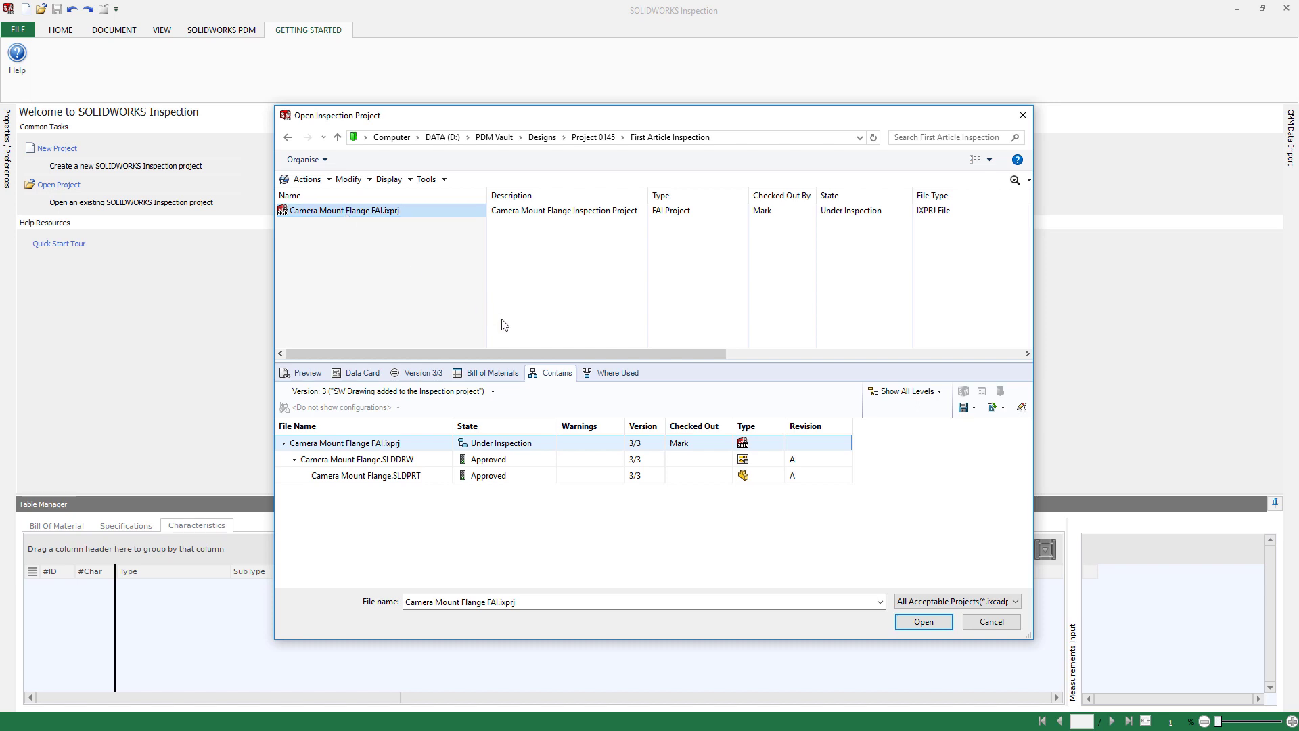
Open the FAI project and pin the CMM Data Import panel open
{"action": "left_click", "coordinate": [924, 621]}
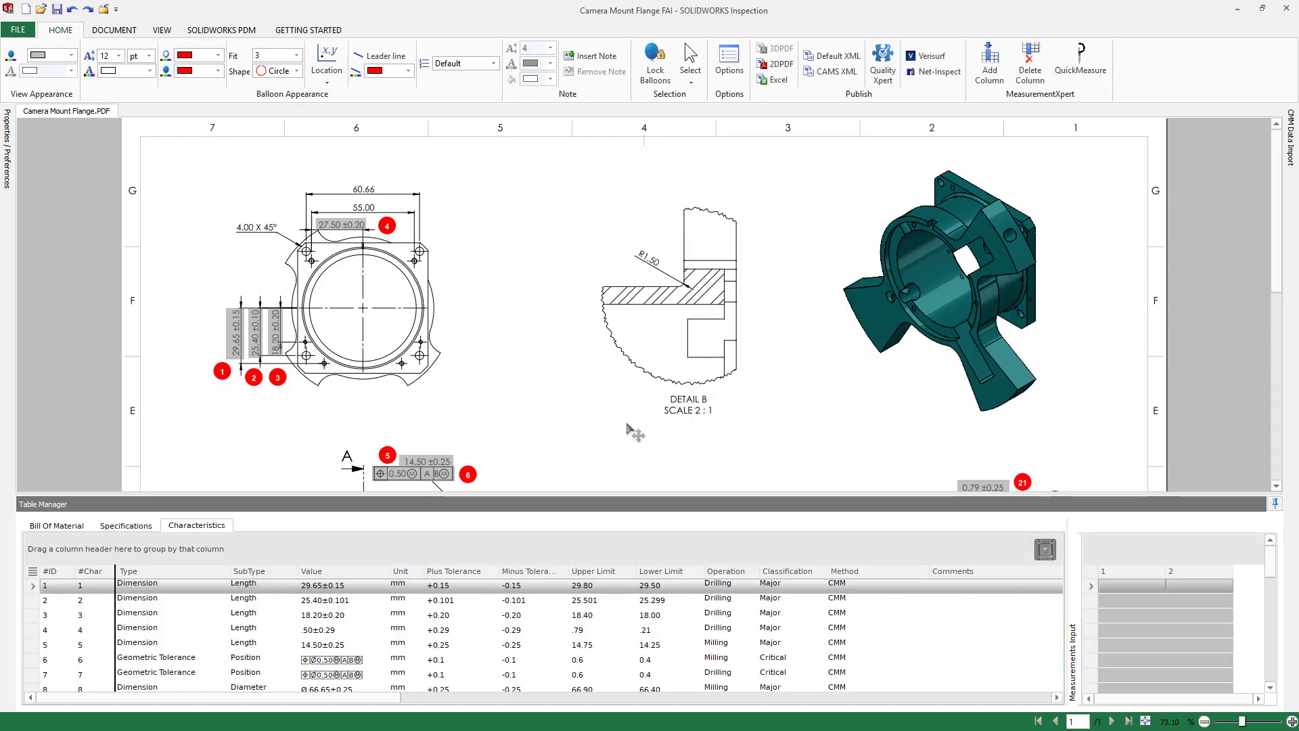
{"action": "left_click_drag", "start_coordinate": [616, 418], "coordinate": [633, 102]}
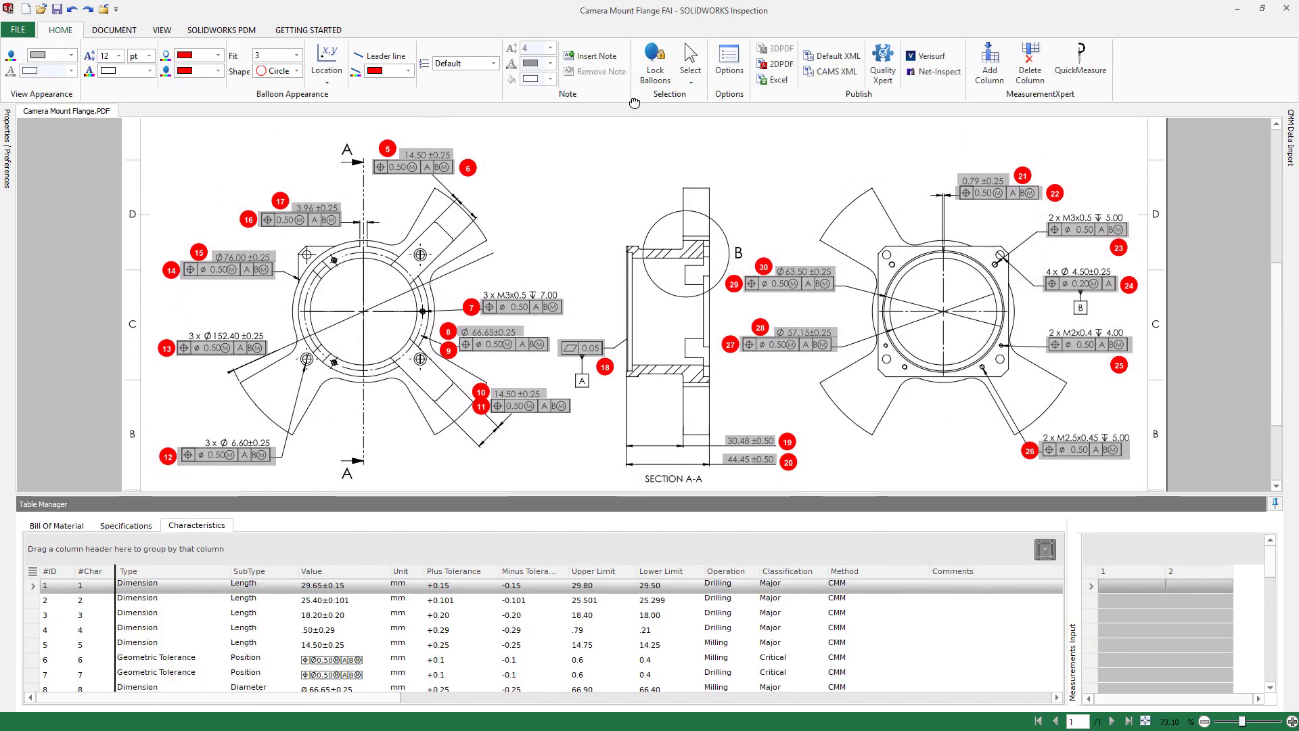
{"action": "left_click", "coordinate": [1289, 150]}
{"action": "left_click", "coordinate": [1255, 115]}
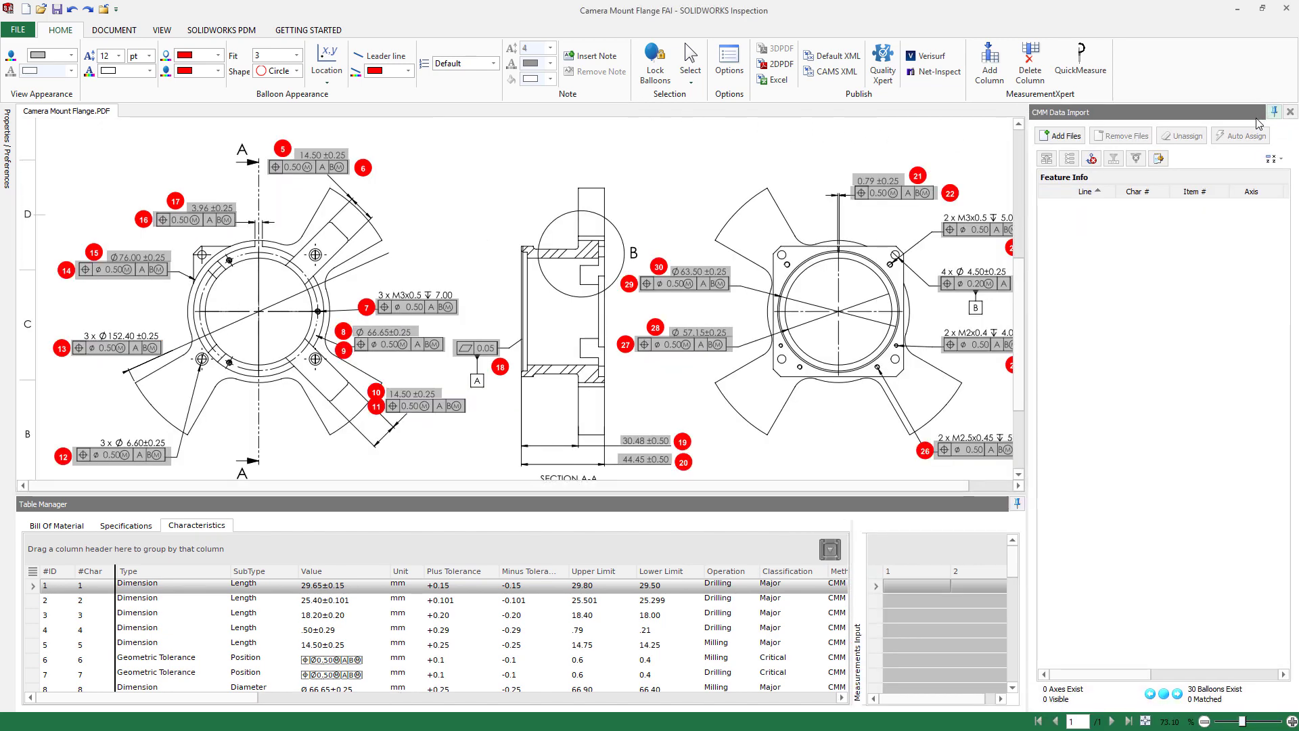
Import PDCMIS Camera Mount Flange.txt CMM results, matching all 30 balloons
{"action": "left_click", "coordinate": [1062, 136]}
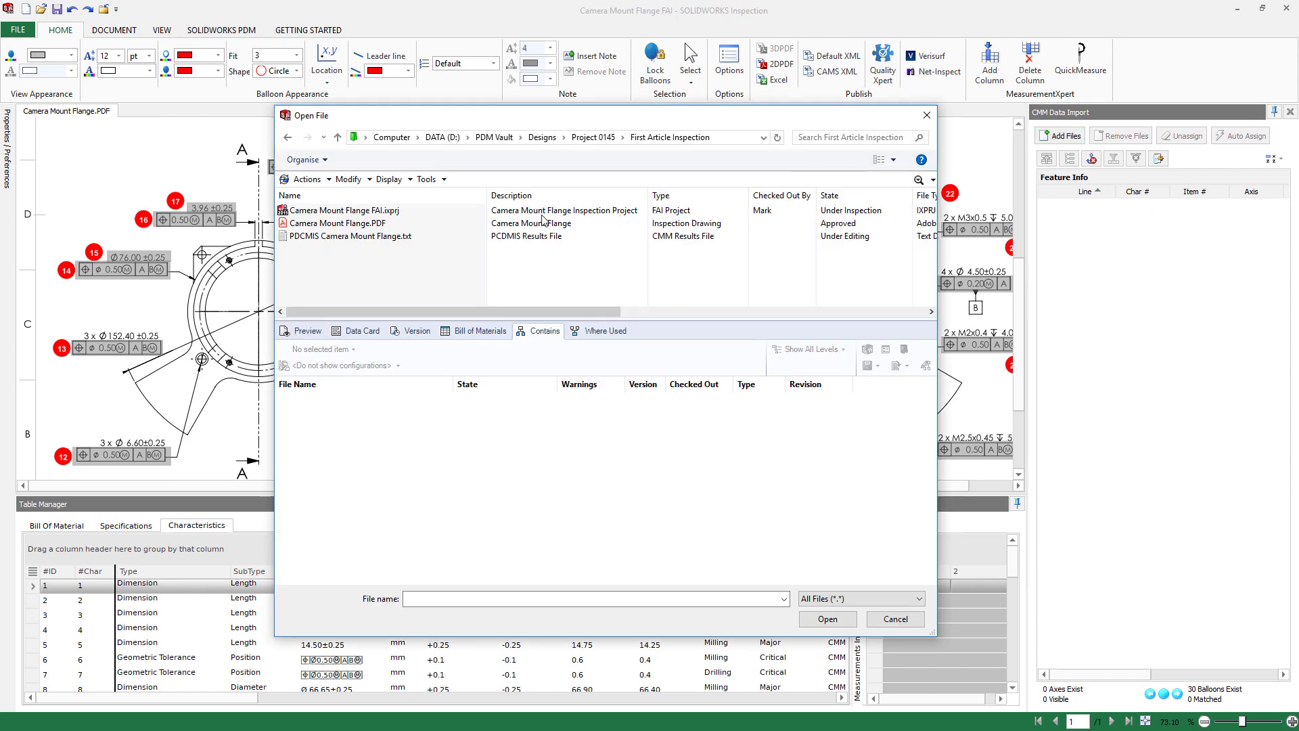
{"action": "left_click", "coordinate": [396, 236]}
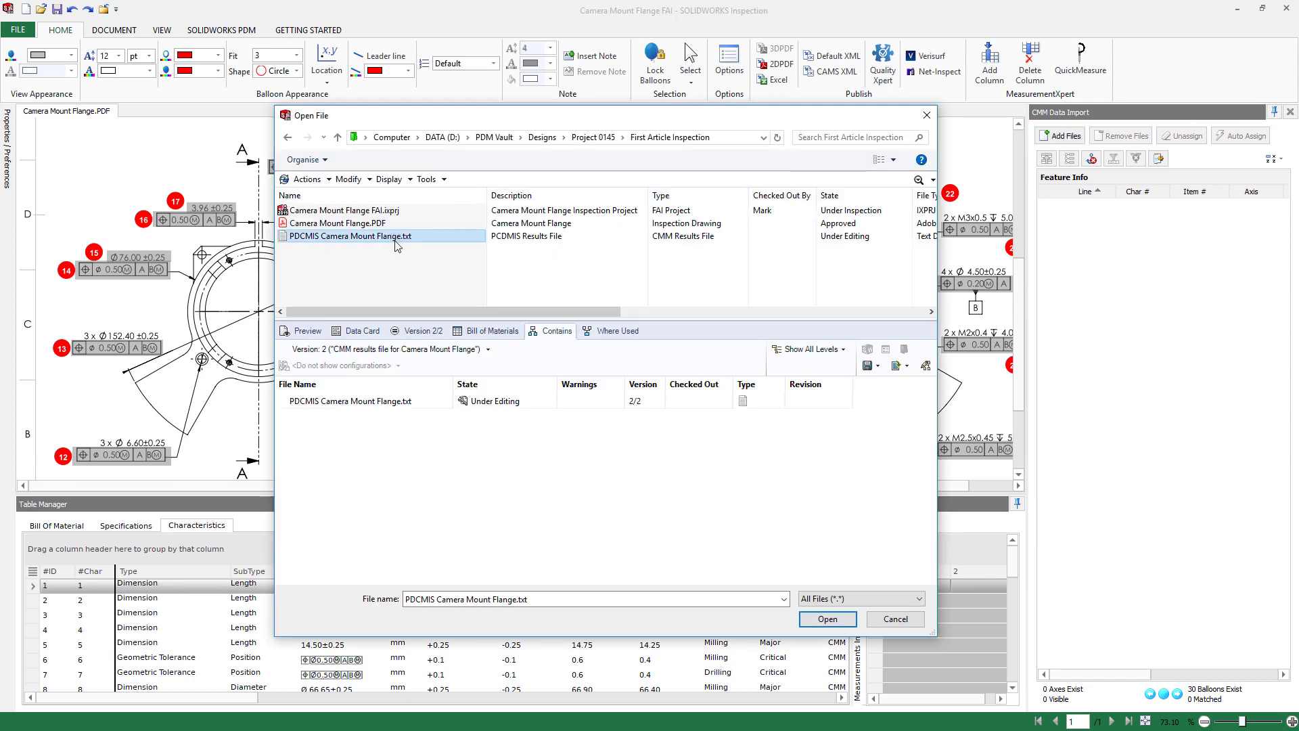
{"action": "left_click", "coordinate": [362, 330]}
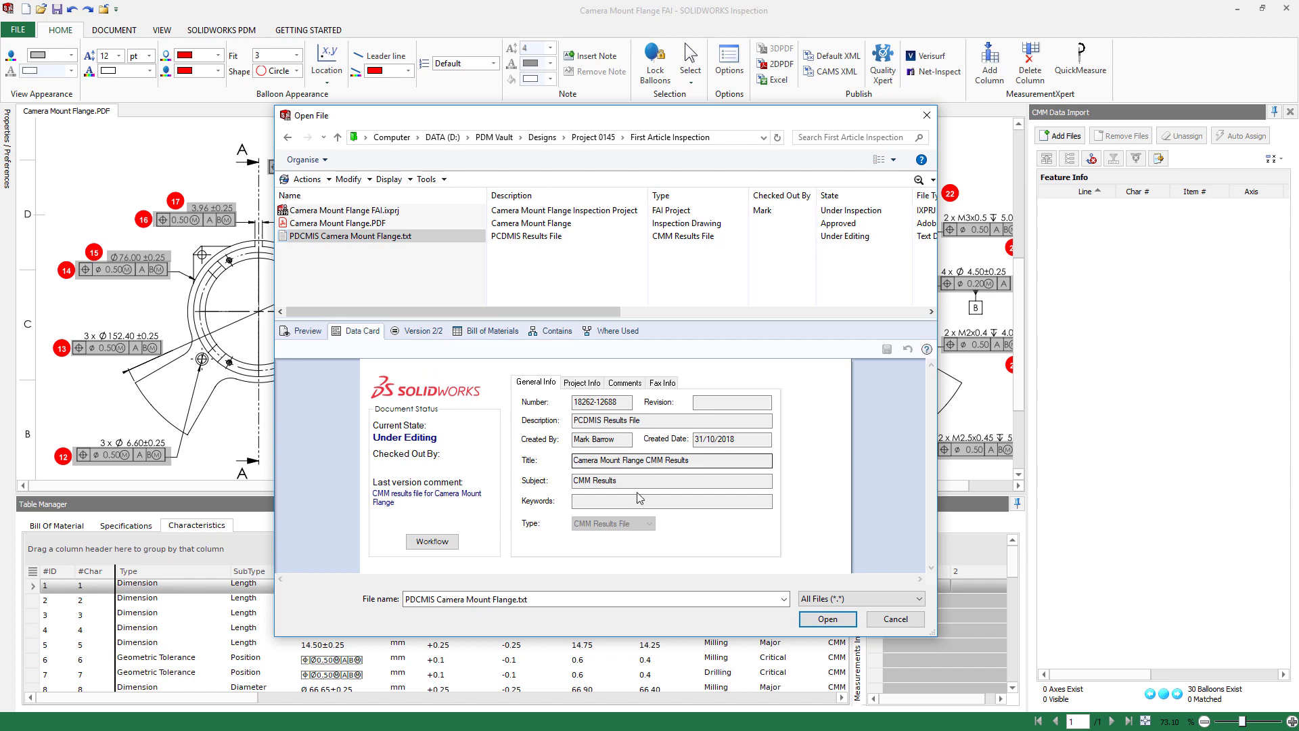
{"action": "left_click", "coordinate": [827, 619]}
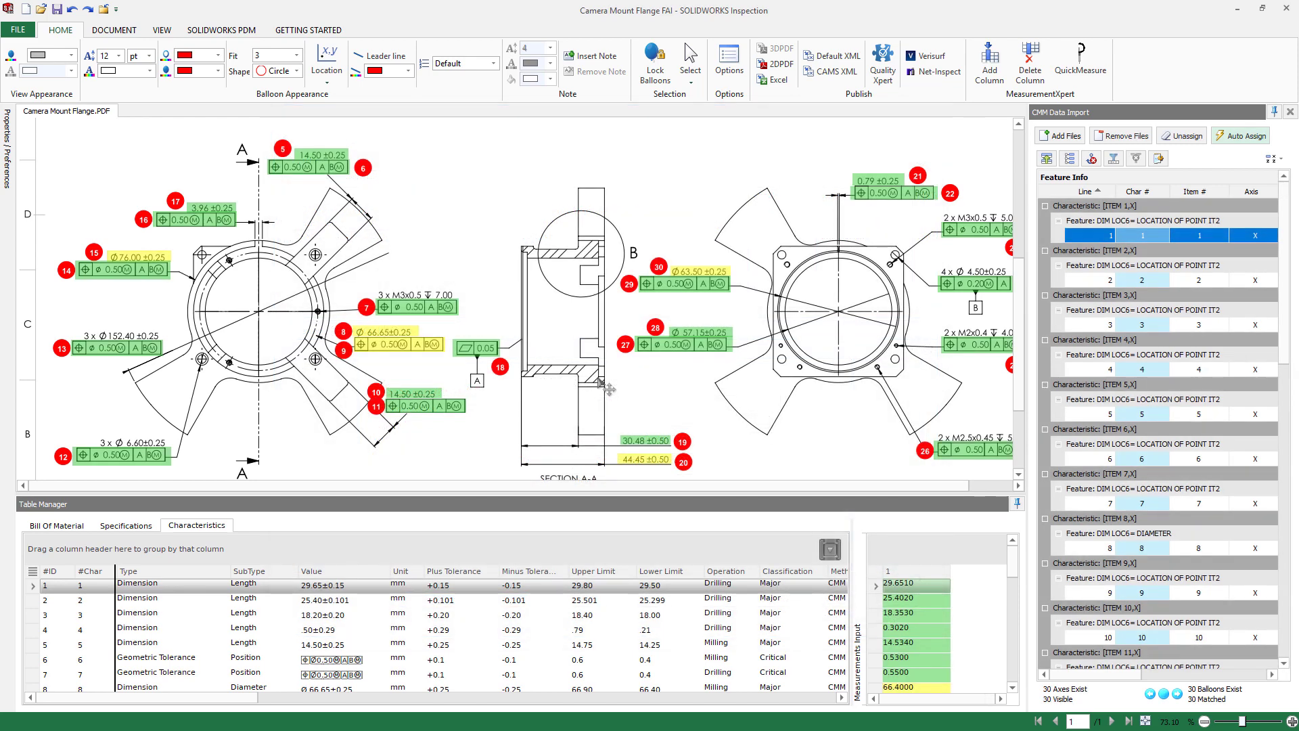
Export the inspection report to Excel using the AS9102 - MXpert template
{"action": "left_click", "coordinate": [772, 80]}
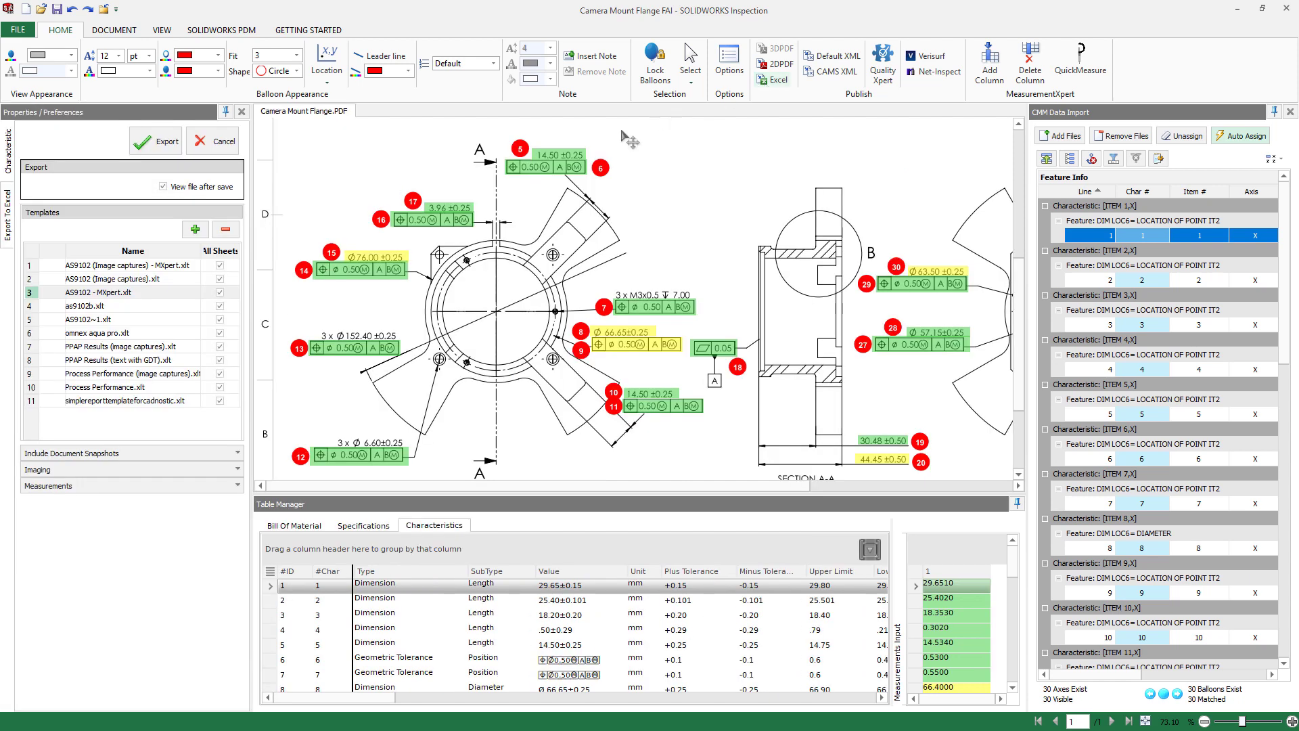
{"action": "left_click", "coordinate": [106, 293]}
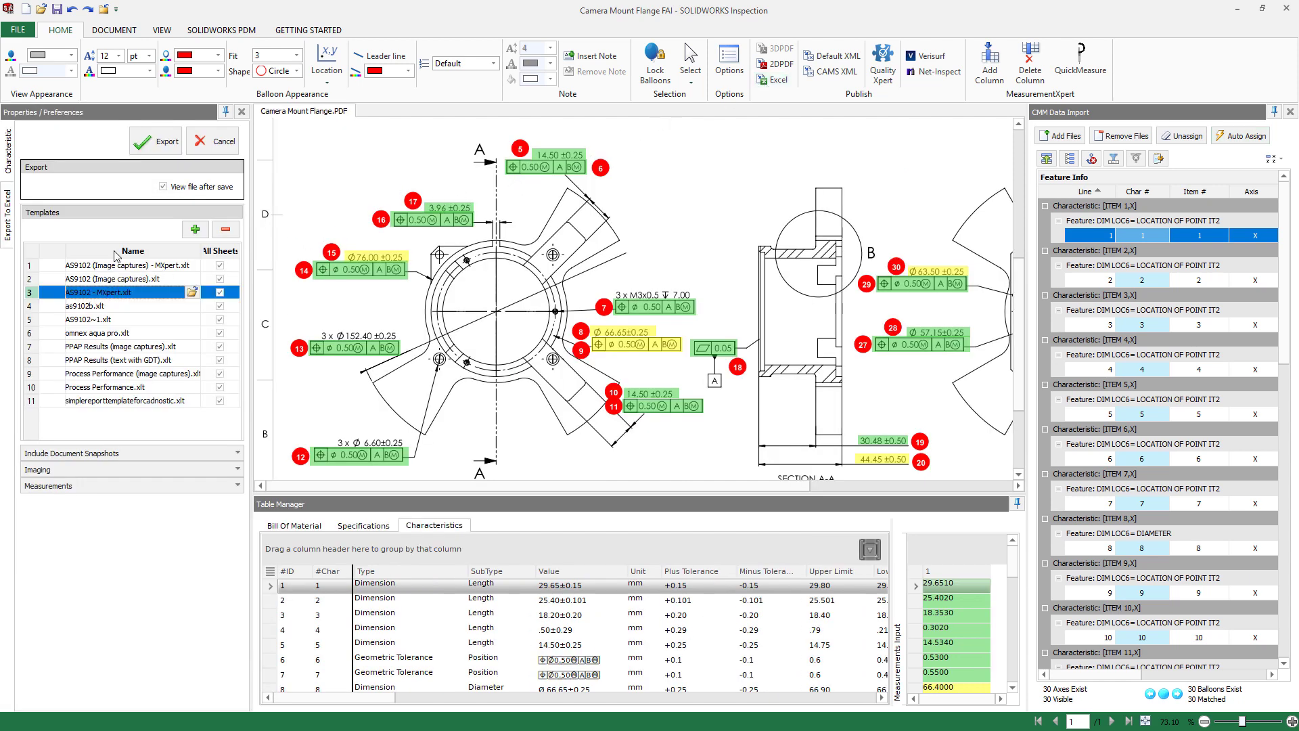
{"action": "left_click", "coordinate": [151, 148]}
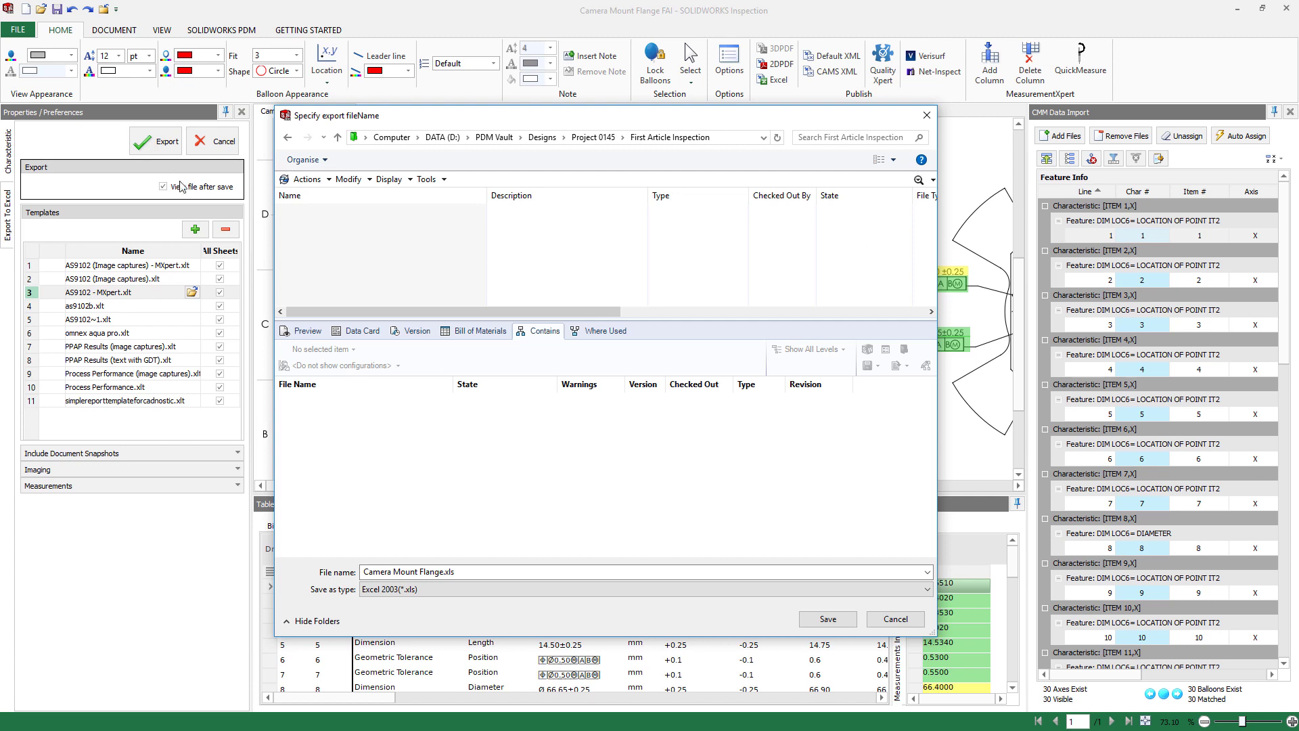
Save it as 'Camera Mount Flange FAI Report' and add it to the project's file references
{"action": "left_click", "coordinate": [460, 571]}
{"action": "key", "text": "ctrl+a"}
{"action": "type", "text": "Camera Mount Flange FAI Report"}
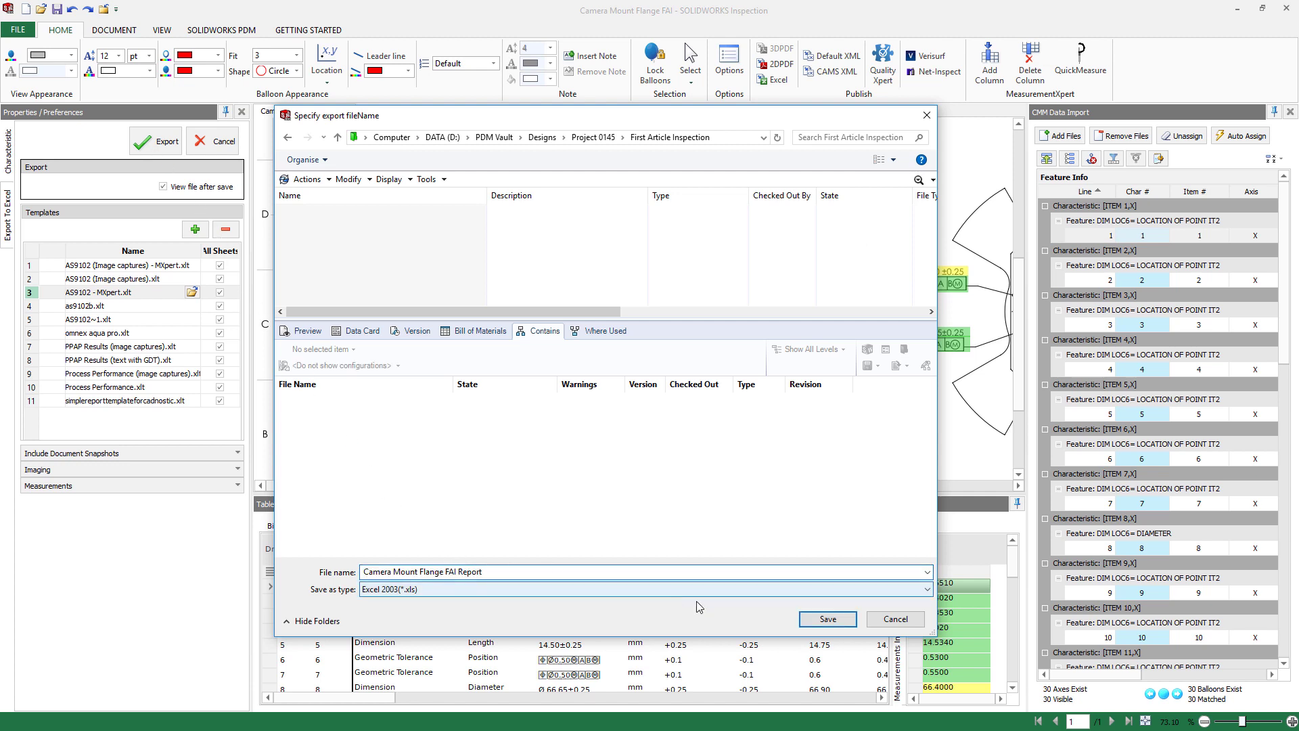
{"action": "left_click", "coordinate": [827, 619]}
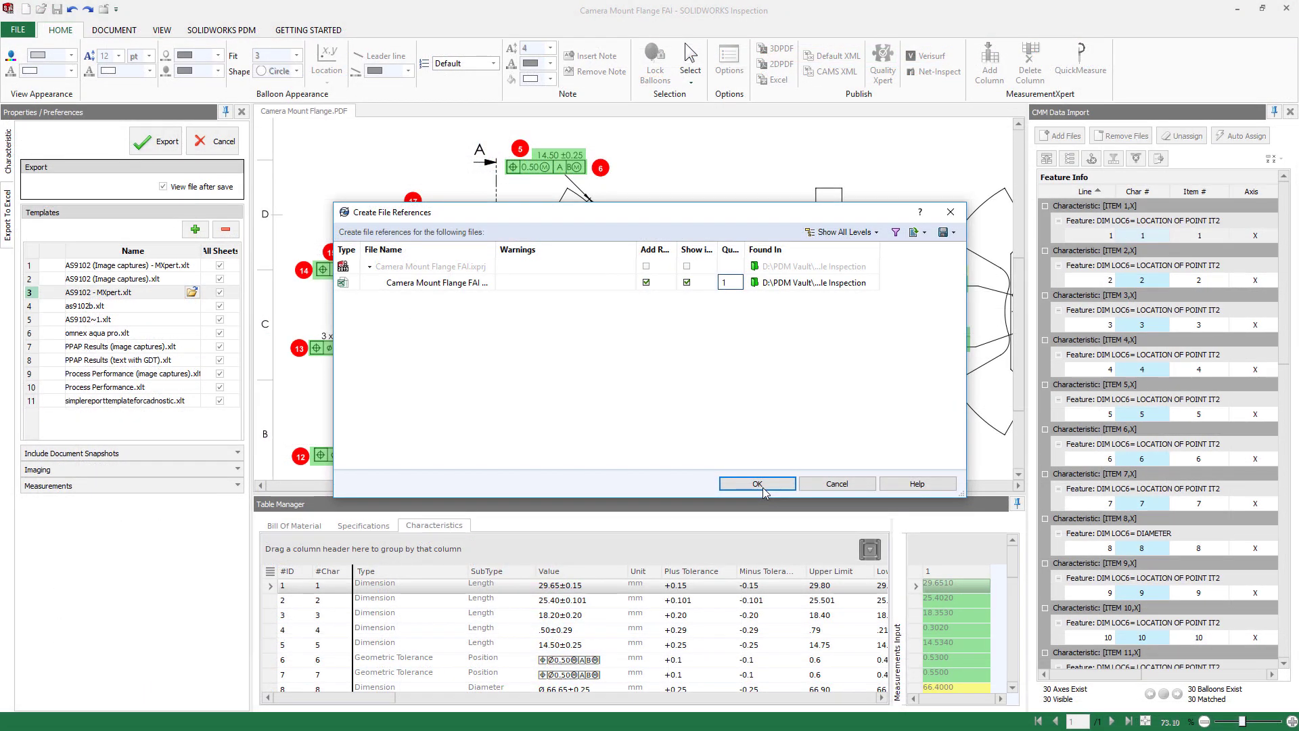
{"action": "left_click", "coordinate": [757, 484]}
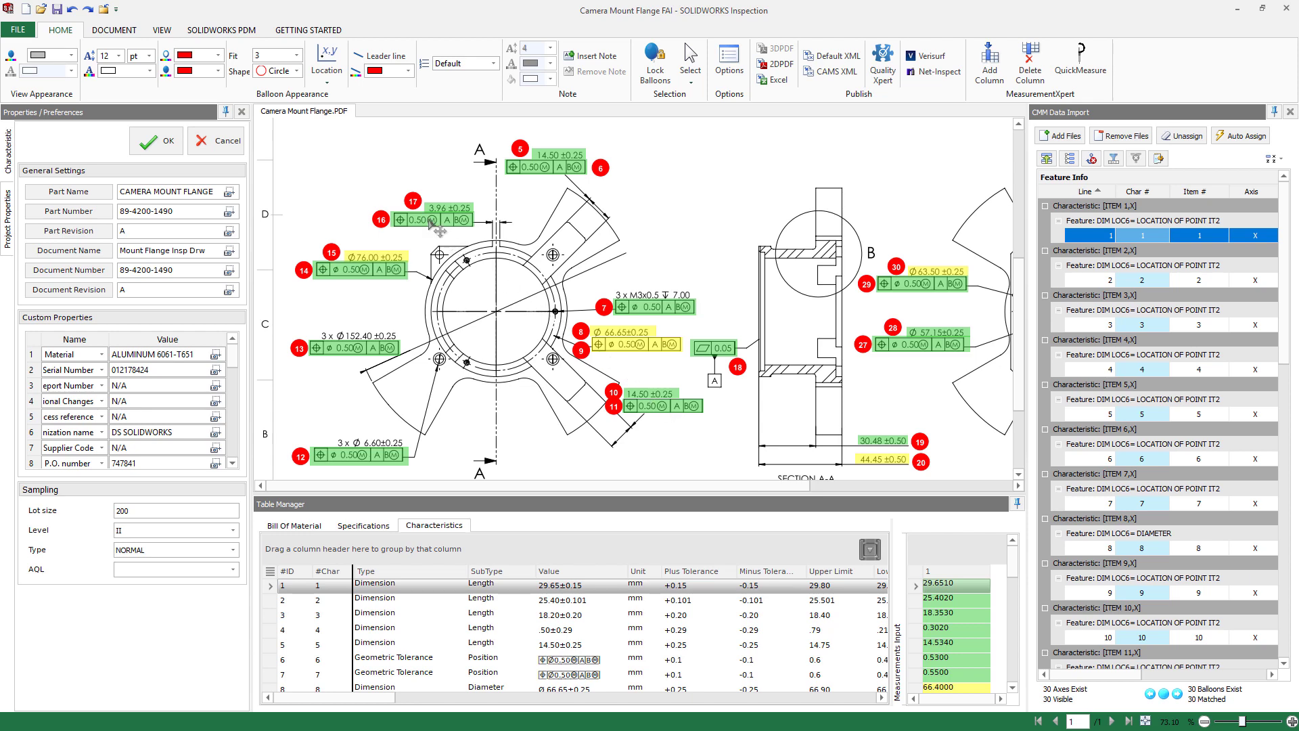
Check in project and report with comment 'CMM results added and report created.', then view the data card
{"action": "left_click", "coordinate": [247, 31]}
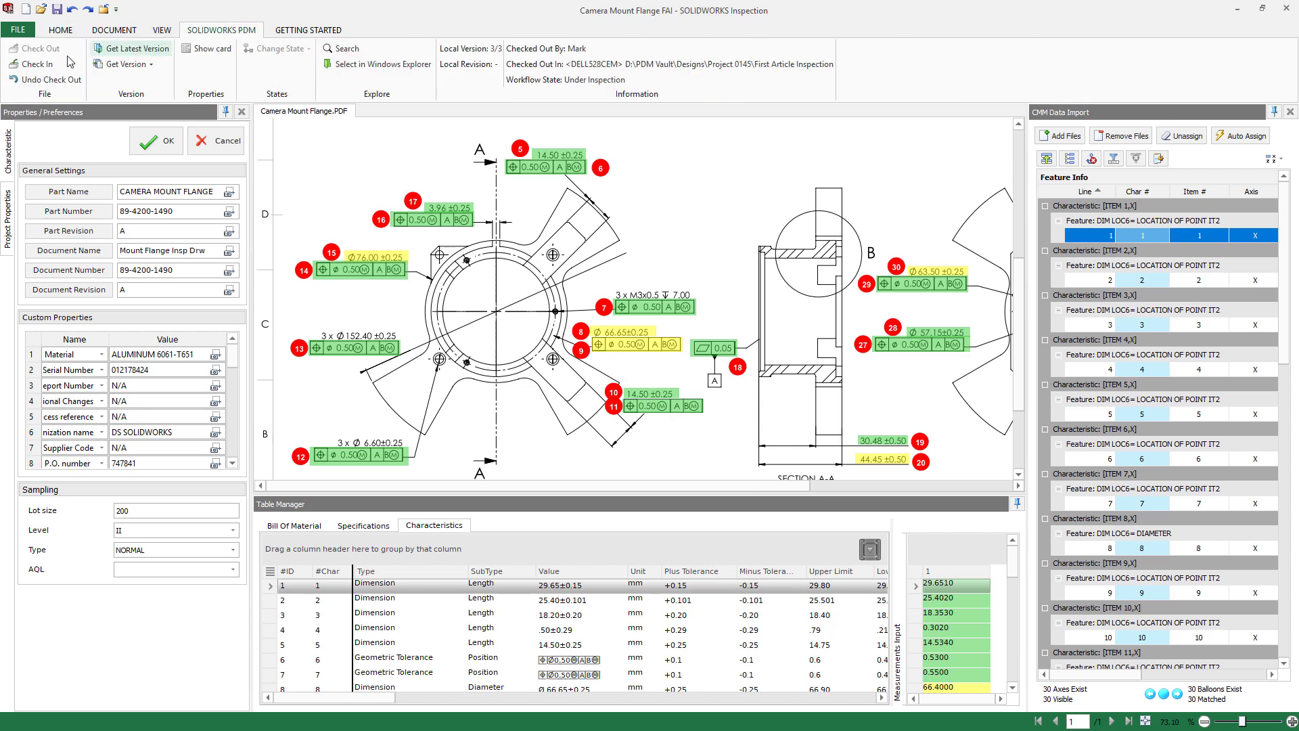
{"action": "left_click", "coordinate": [46, 67]}
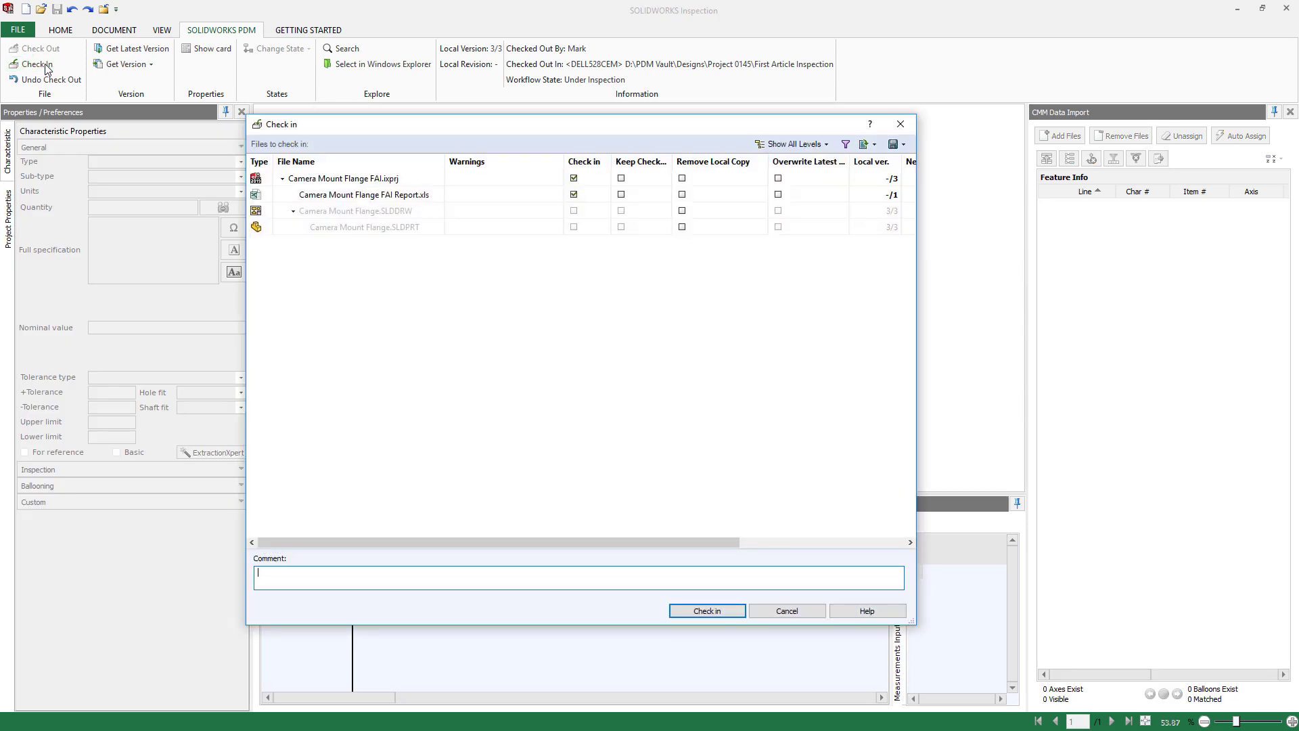
{"action": "type", "text": "CMM results added and report created."}
{"action": "left_click", "coordinate": [706, 610]}
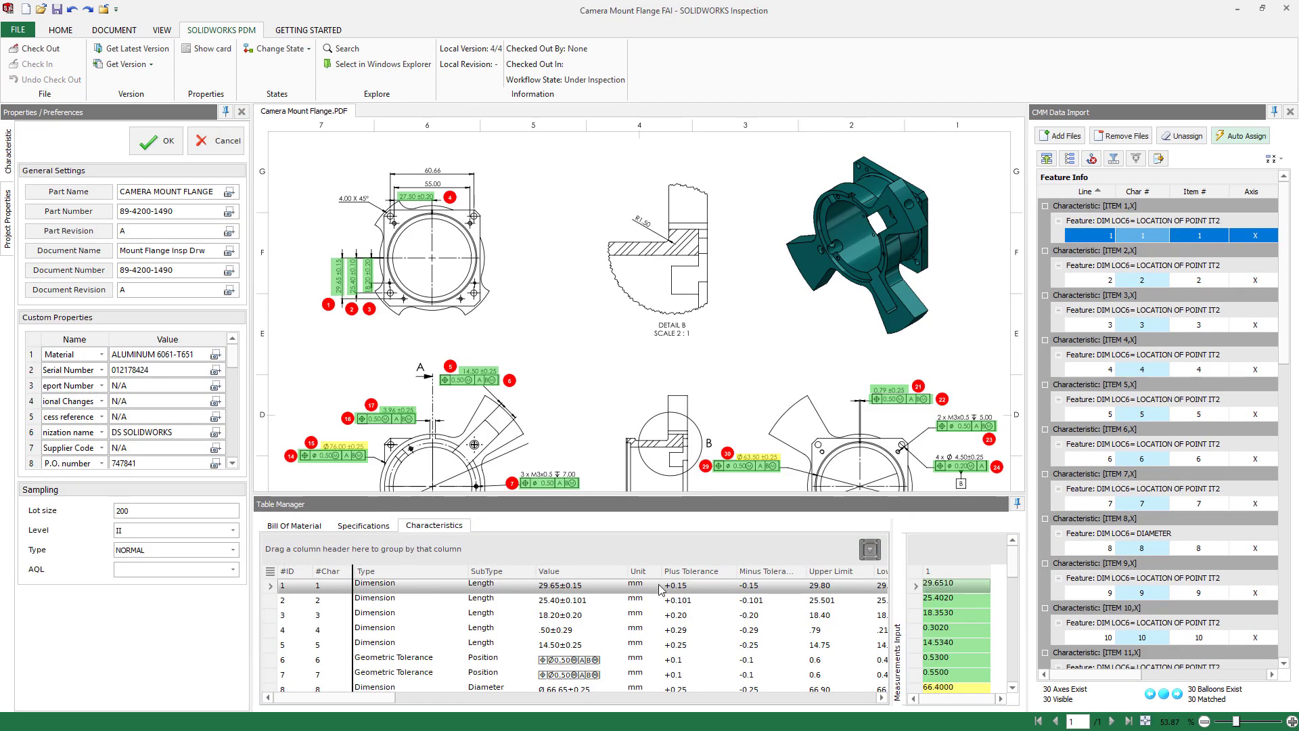
{"action": "left_click", "coordinate": [212, 51]}
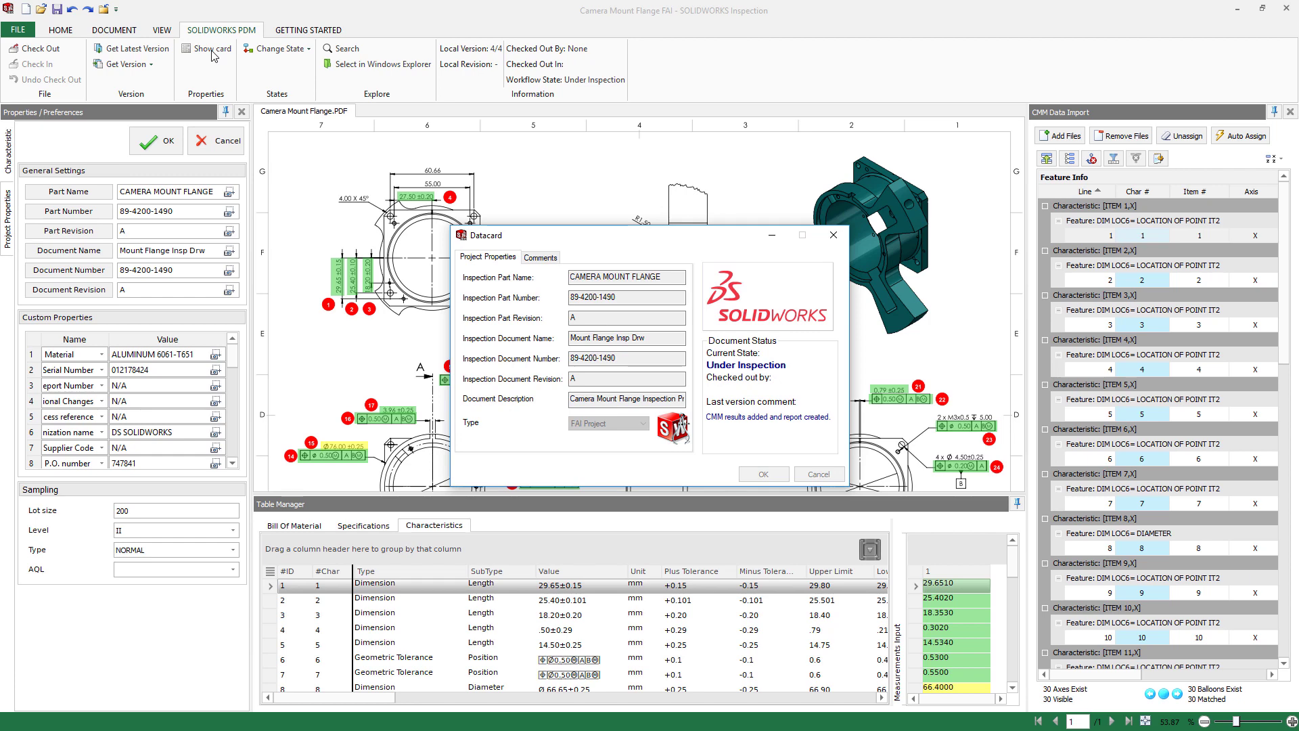
Submit the FAI project for release with comment 'Inspection is complete.'
{"action": "key", "text": "Escape"}
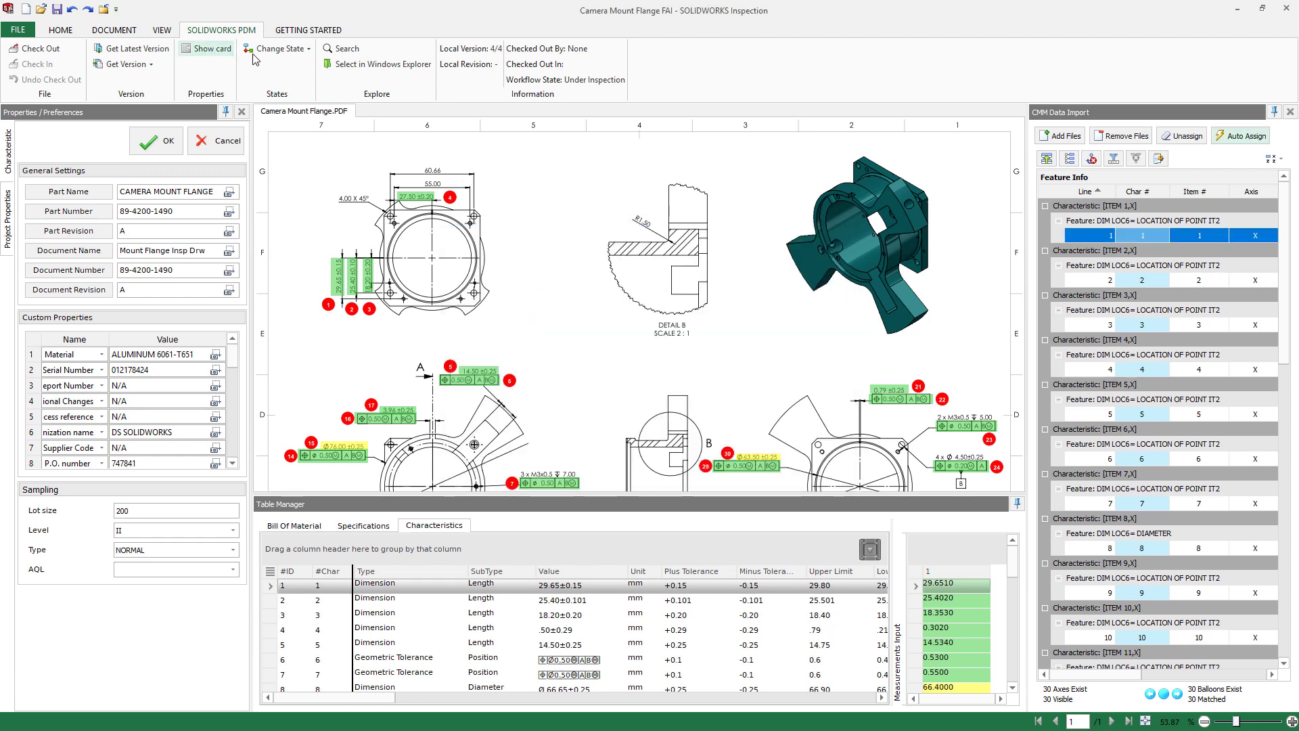
{"action": "left_click", "coordinate": [308, 49]}
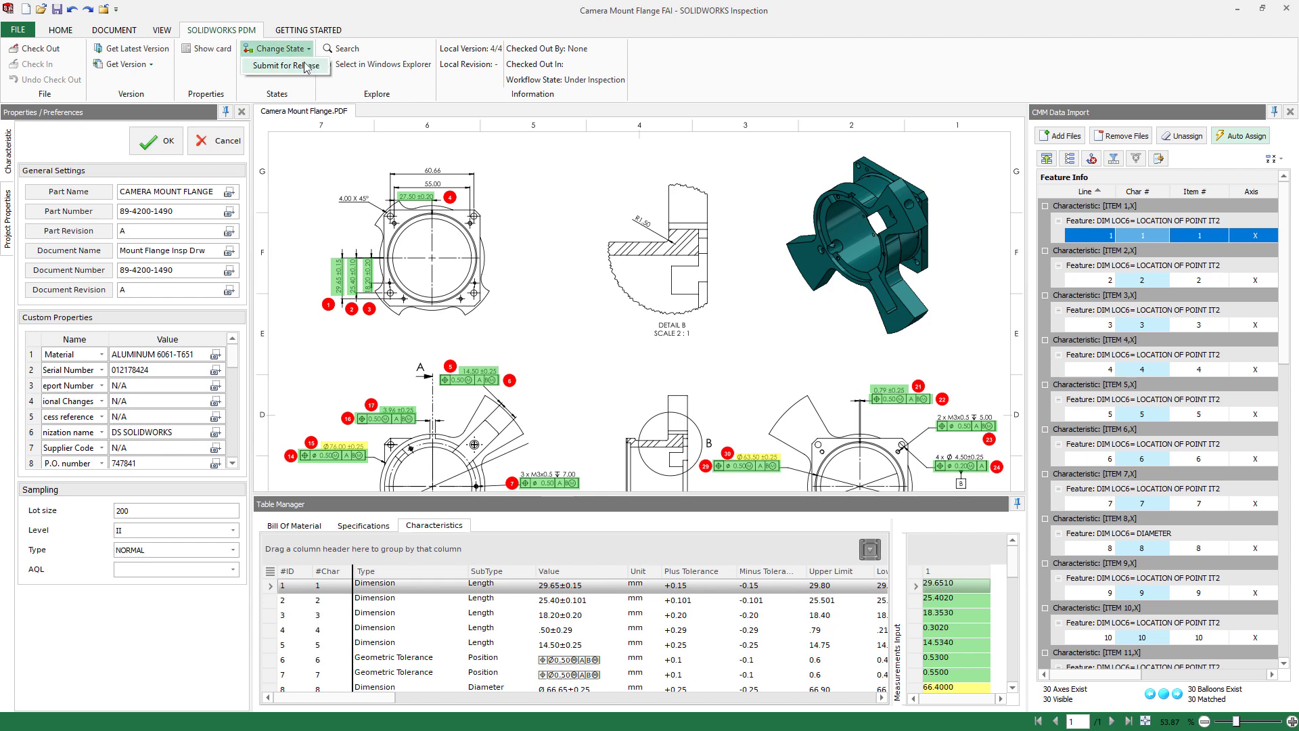
{"action": "left_click", "coordinate": [304, 68]}
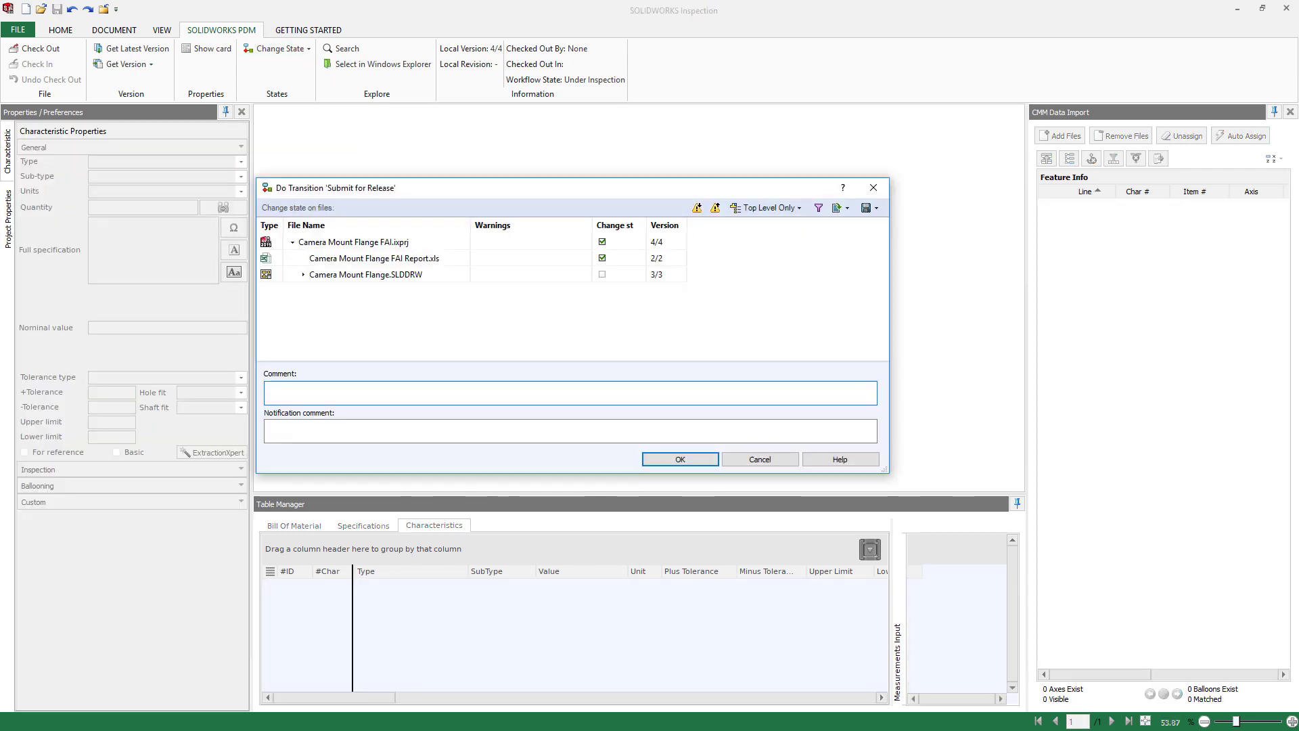
{"action": "type", "text": "Inspection is complete."}
{"action": "key", "text": "Tab"}
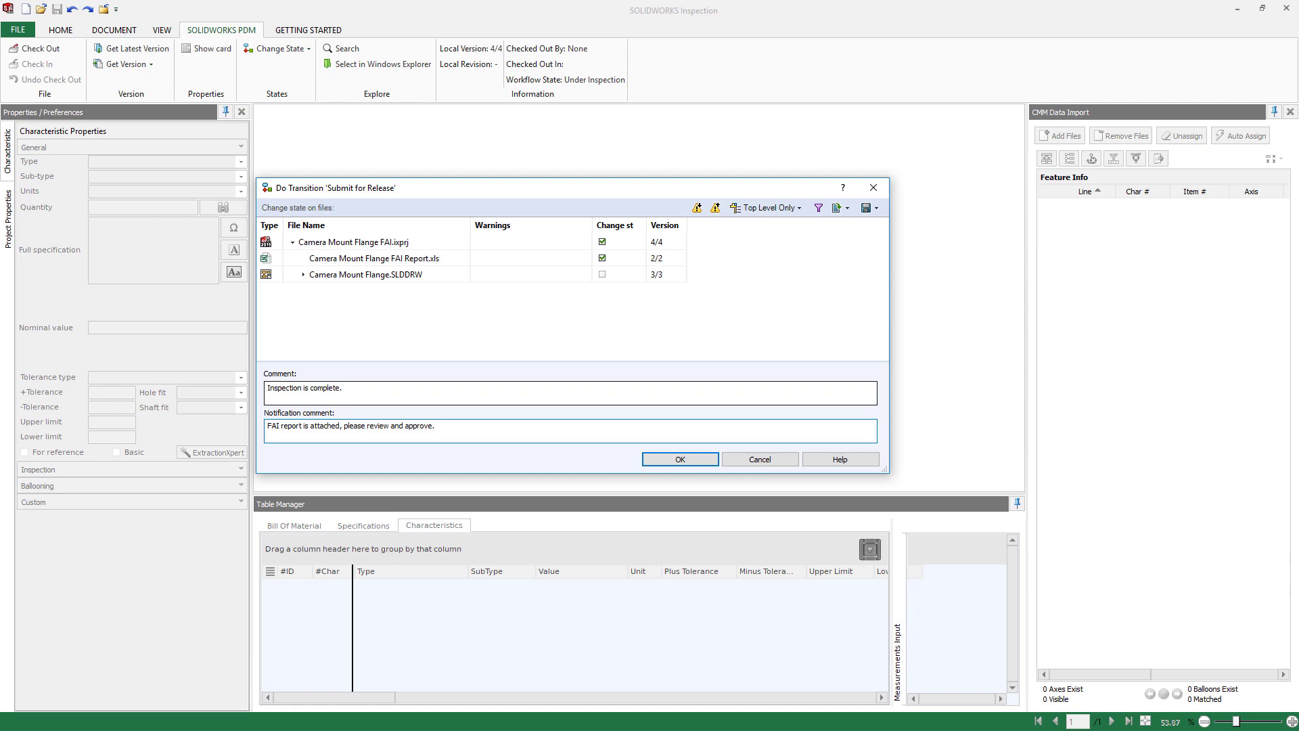
{"action": "left_click", "coordinate": [680, 460]}
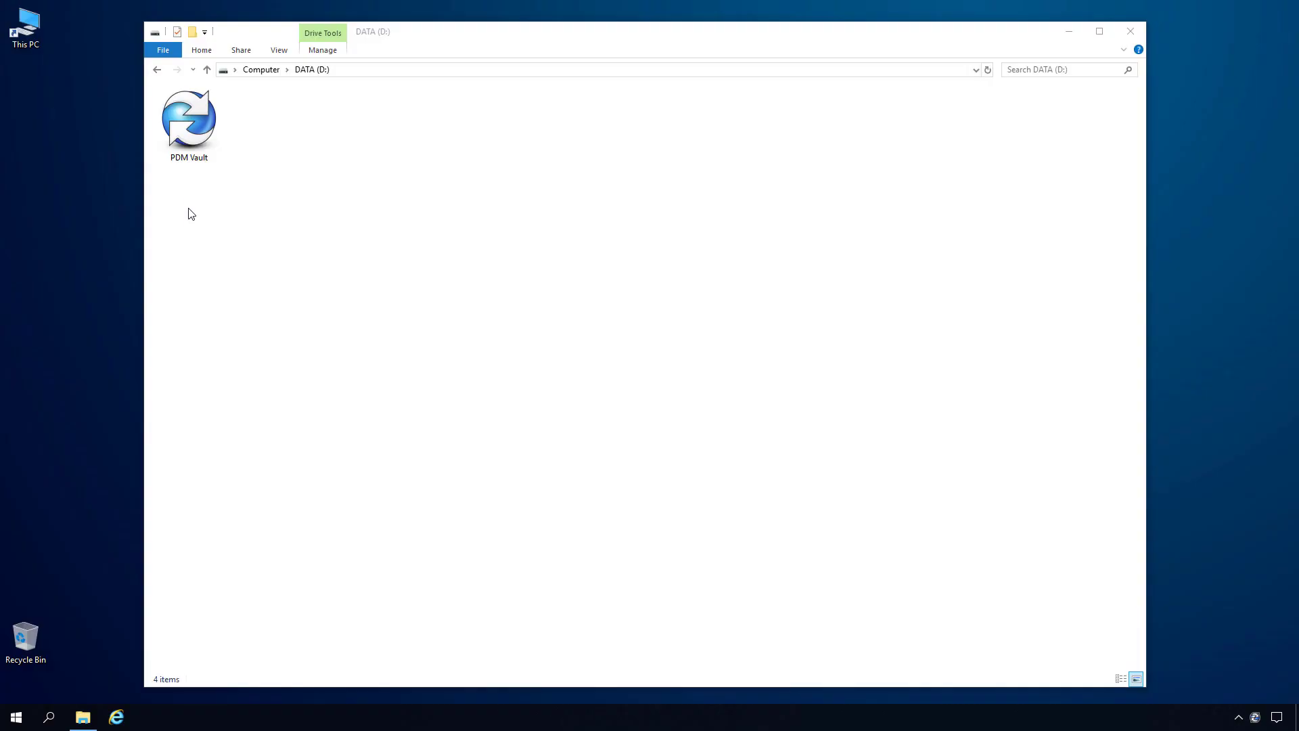
Log into the PDM Vault on drive D: with the user name and password
{"action": "double_click", "coordinate": [191, 136]}
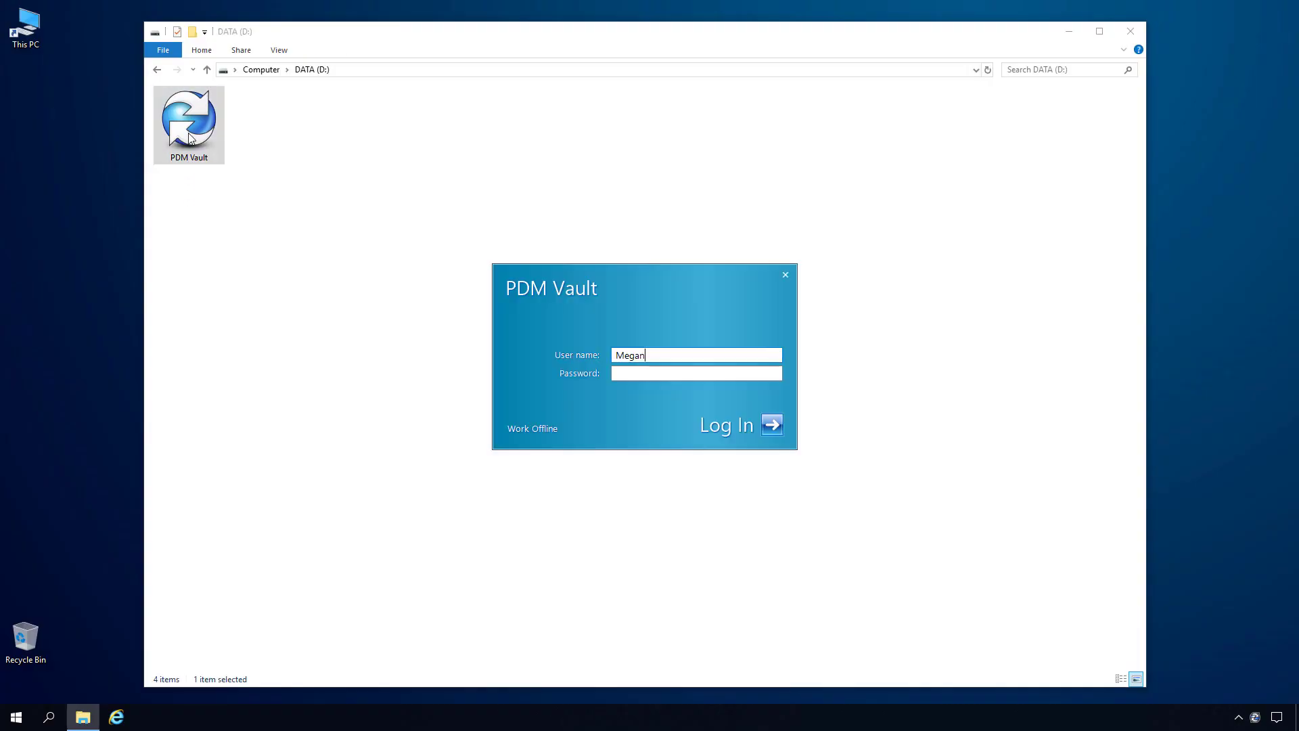
{"action": "key", "text": "Tab"}
{"action": "type", "text": "********"}
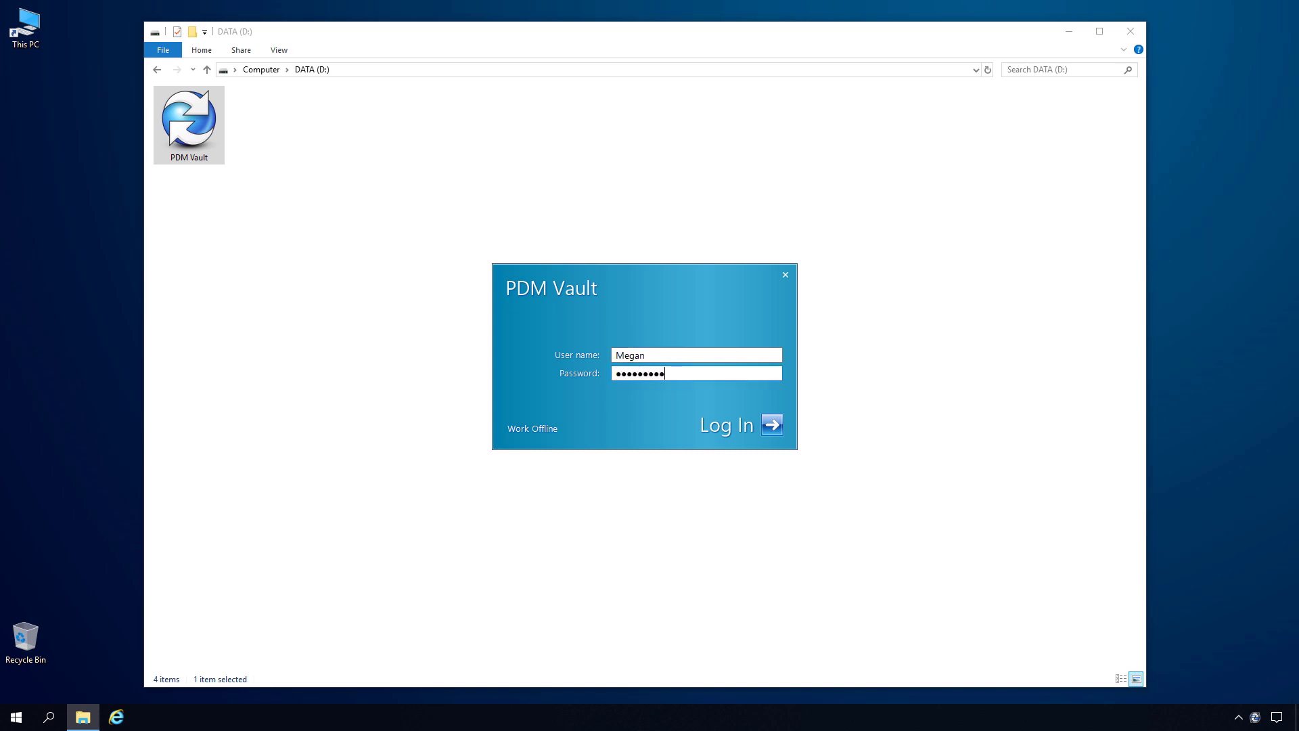
{"action": "left_click", "coordinate": [777, 427]}
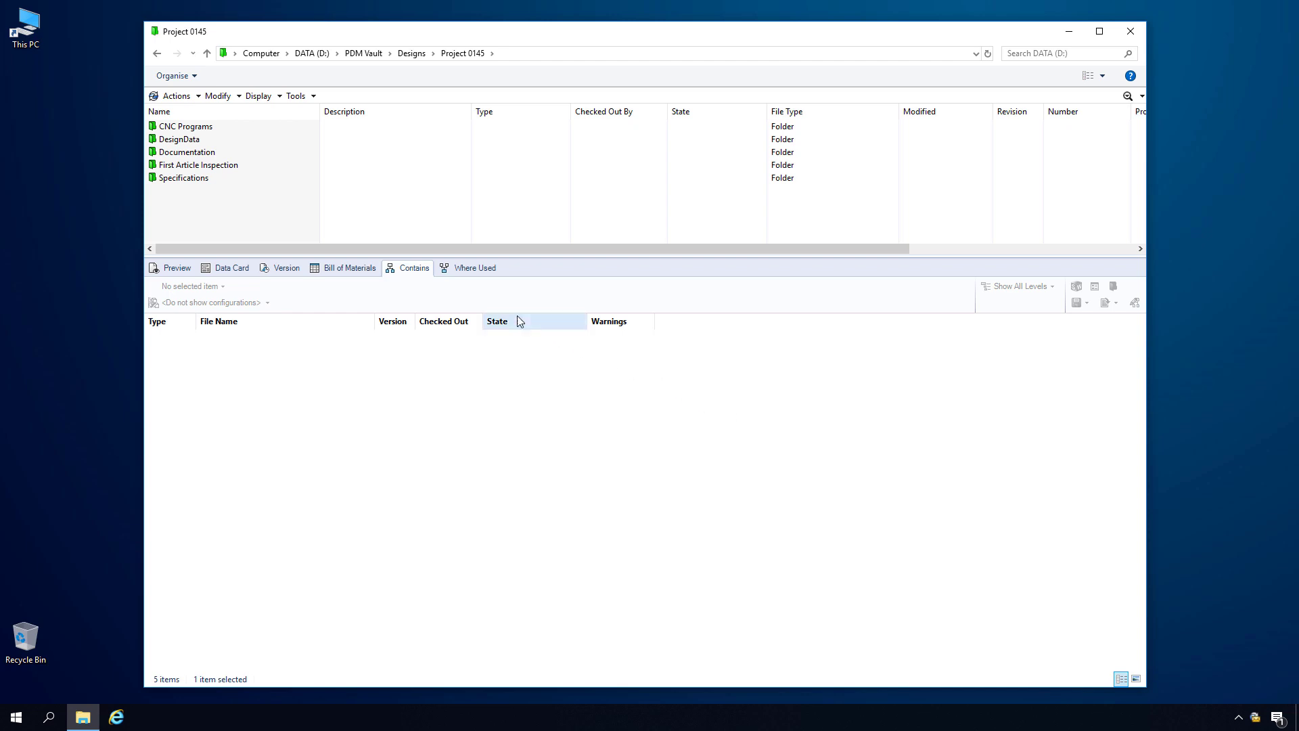
In First Article Inspection, preview the FAI Report and check both data cards show Pending Approval
{"action": "double_click", "coordinate": [217, 165]}
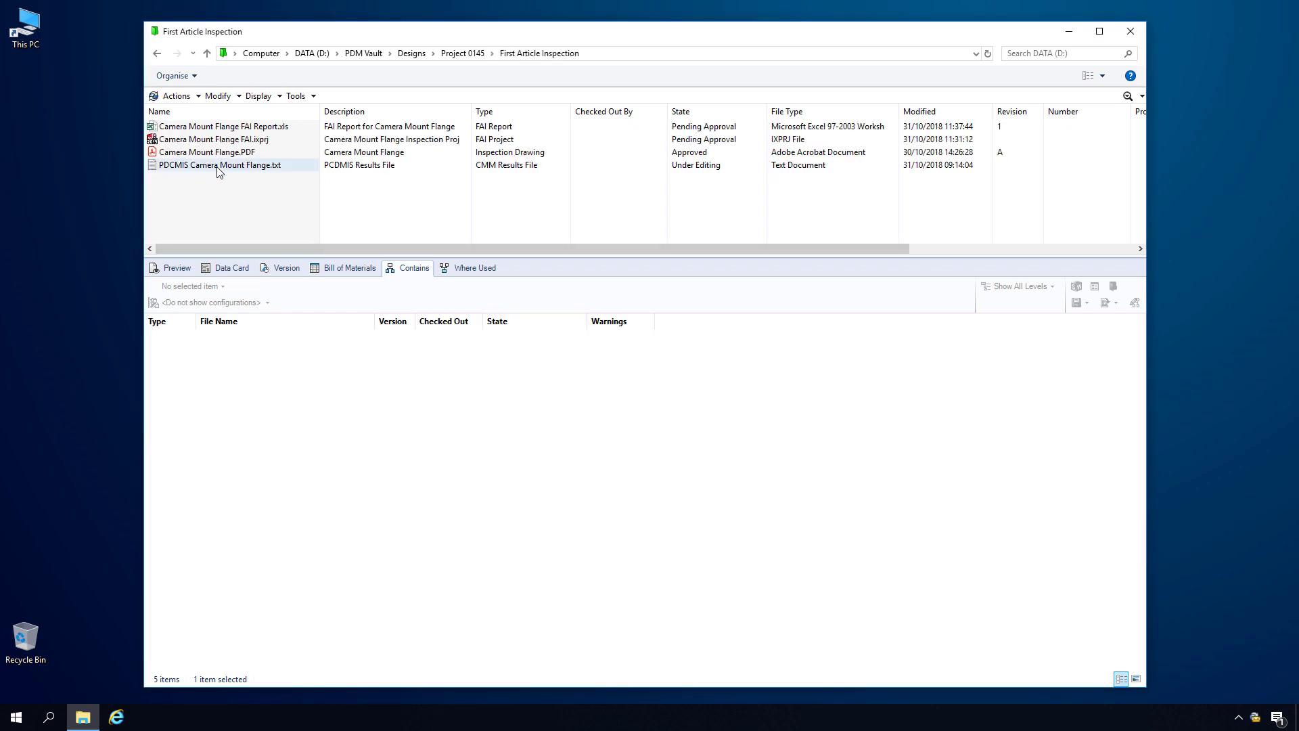
{"action": "left_click", "coordinate": [221, 140]}
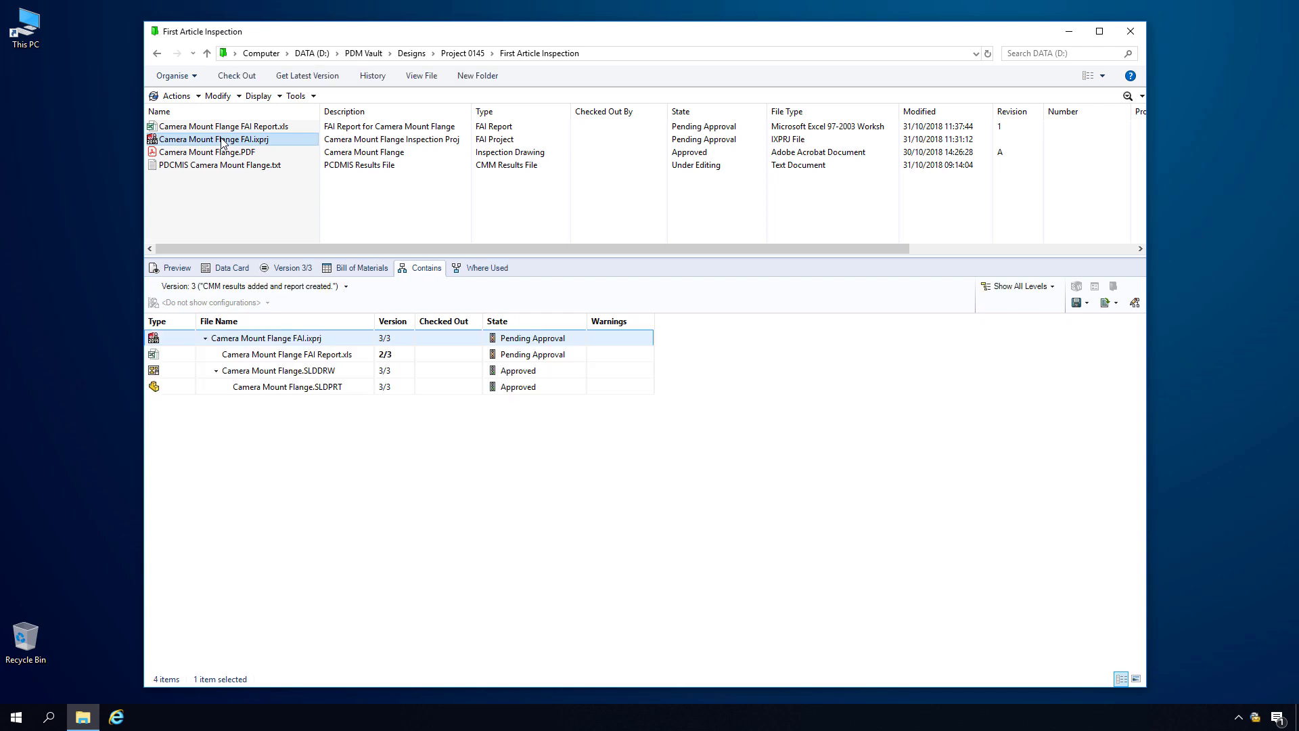
{"action": "left_click", "coordinate": [220, 126]}
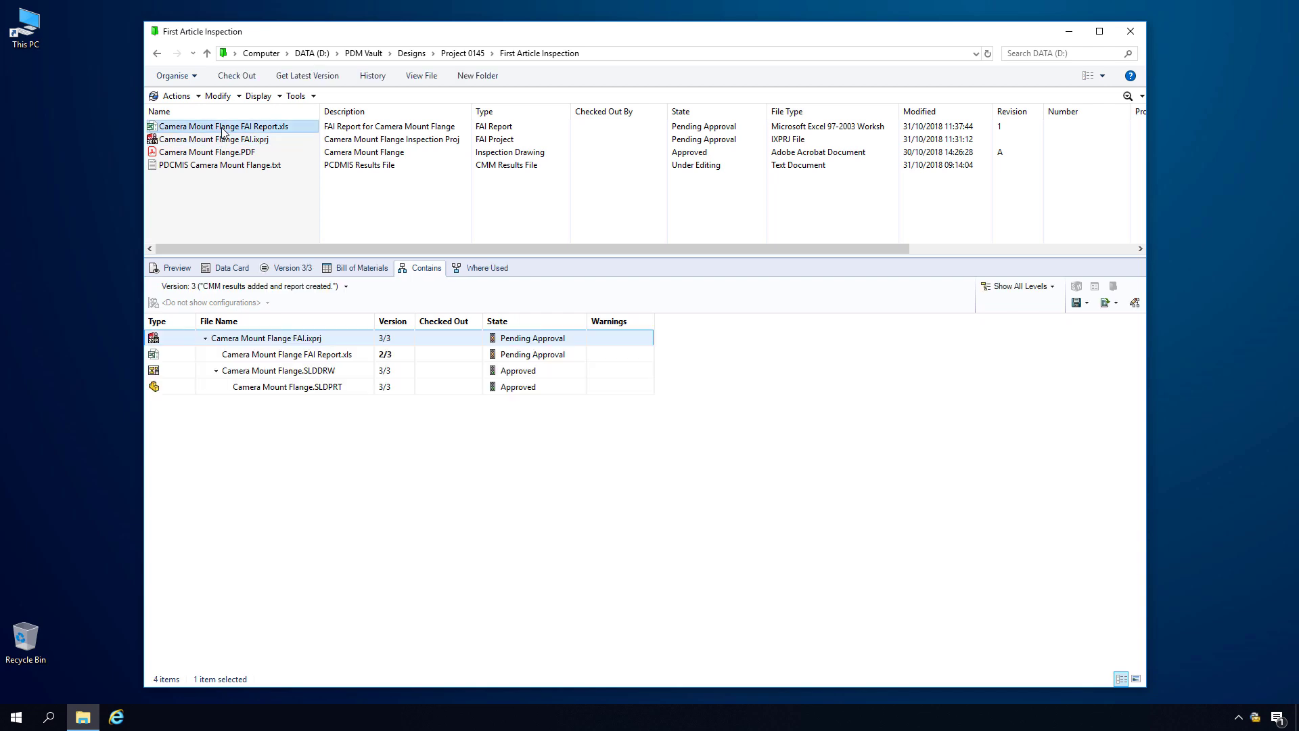
{"action": "left_click", "coordinate": [183, 270]}
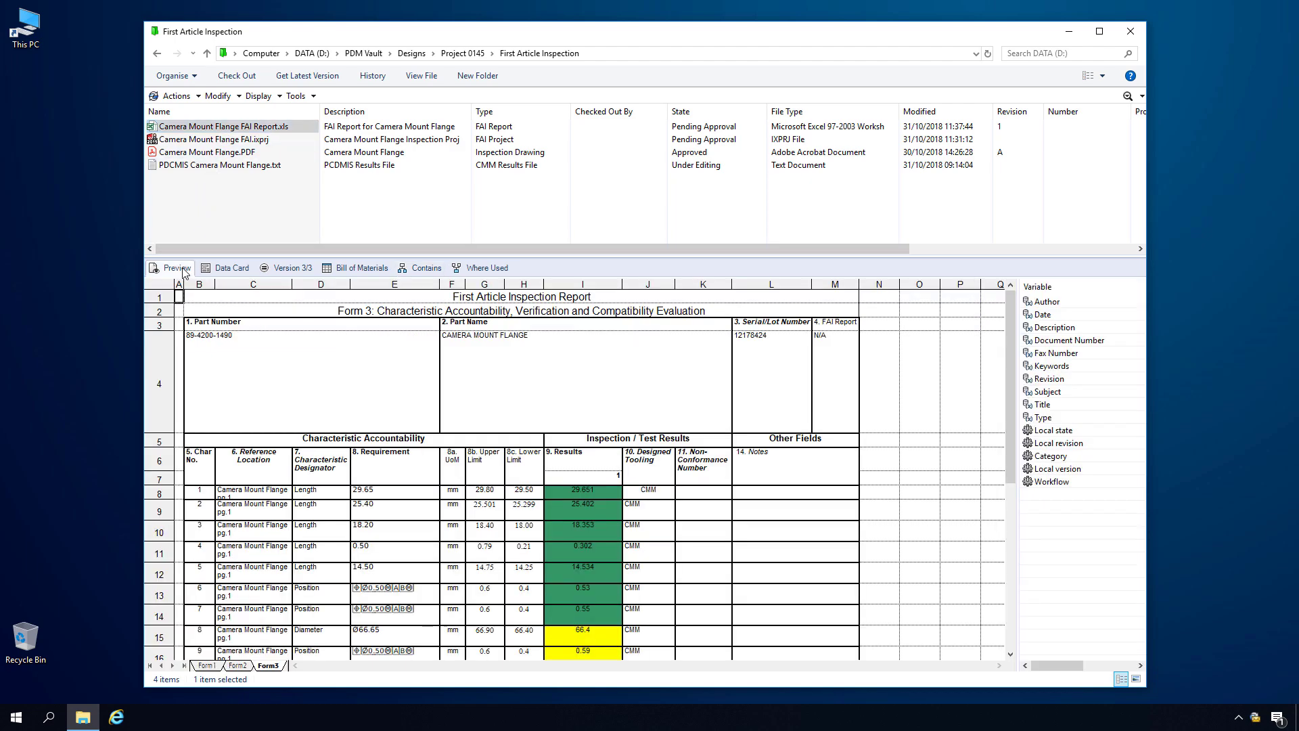
{"action": "left_click", "coordinate": [226, 267]}
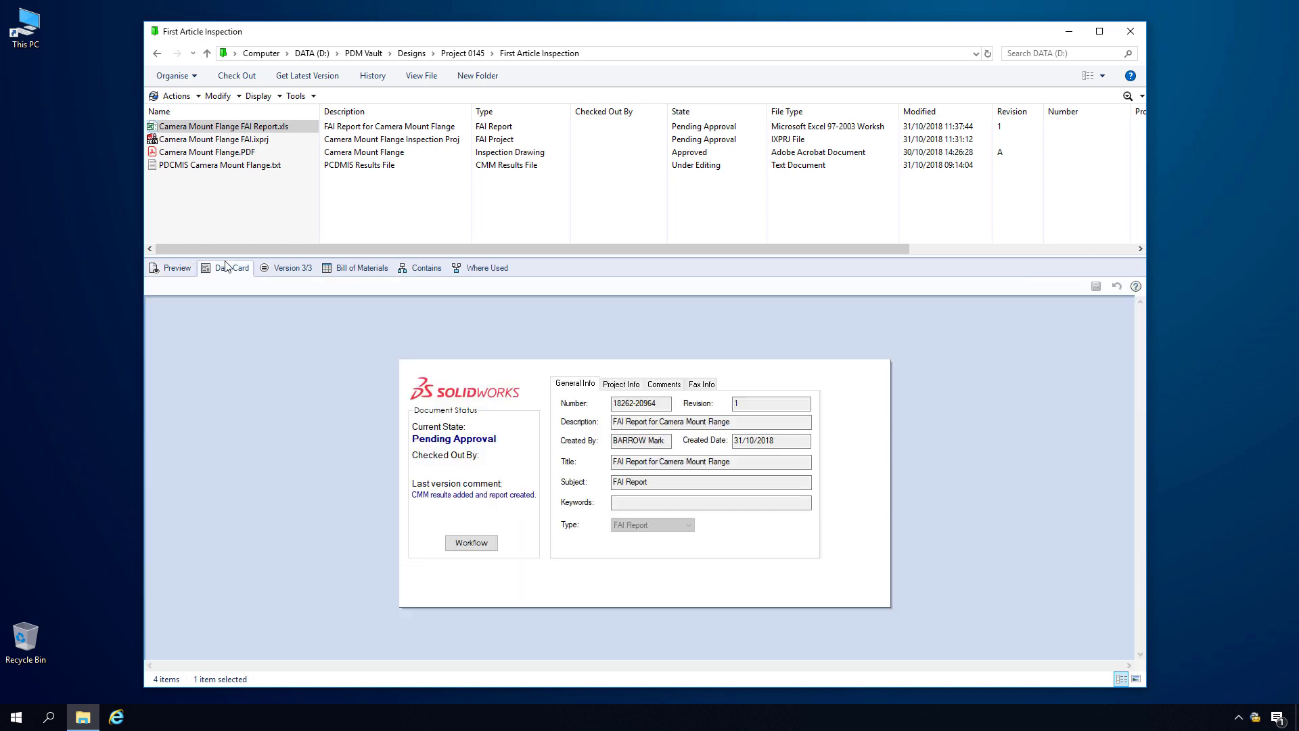
{"action": "left_click", "coordinate": [227, 139]}
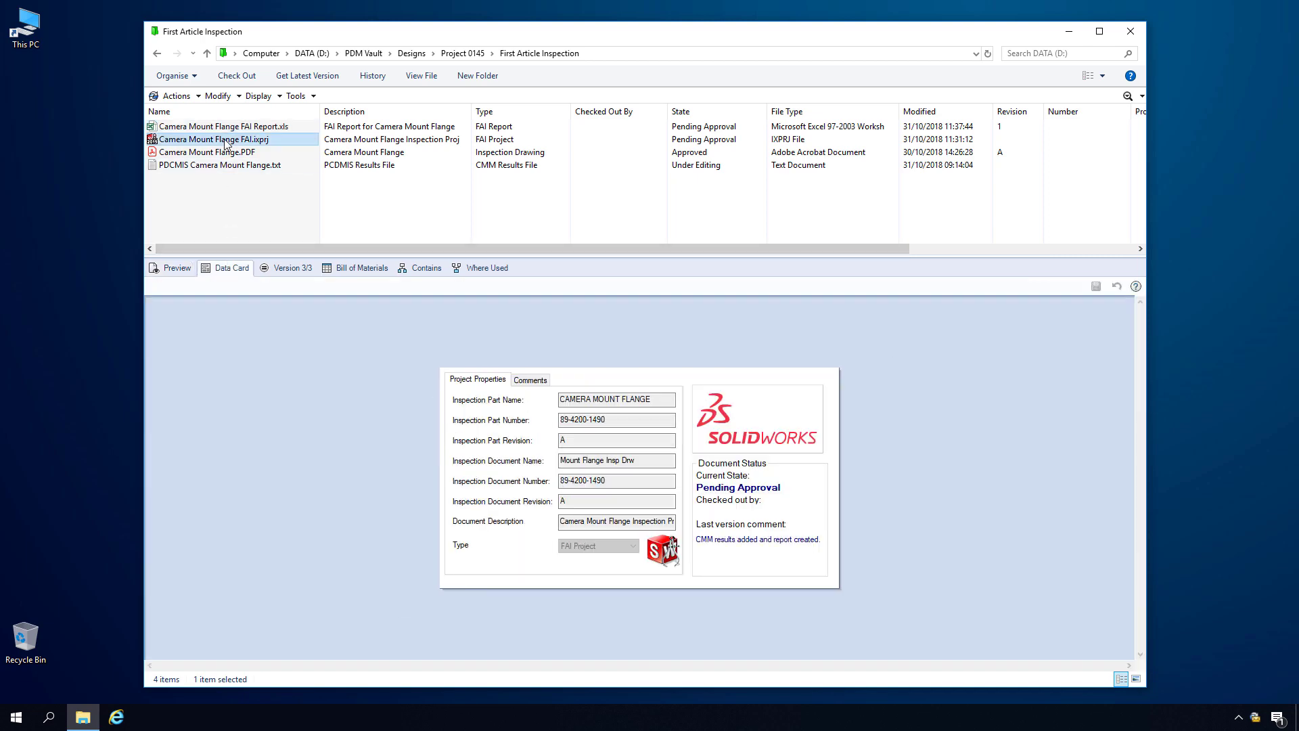
Apply FAI Approved with comment 'FAI Project and report are approved.'
{"action": "left_click", "coordinate": [218, 96]}
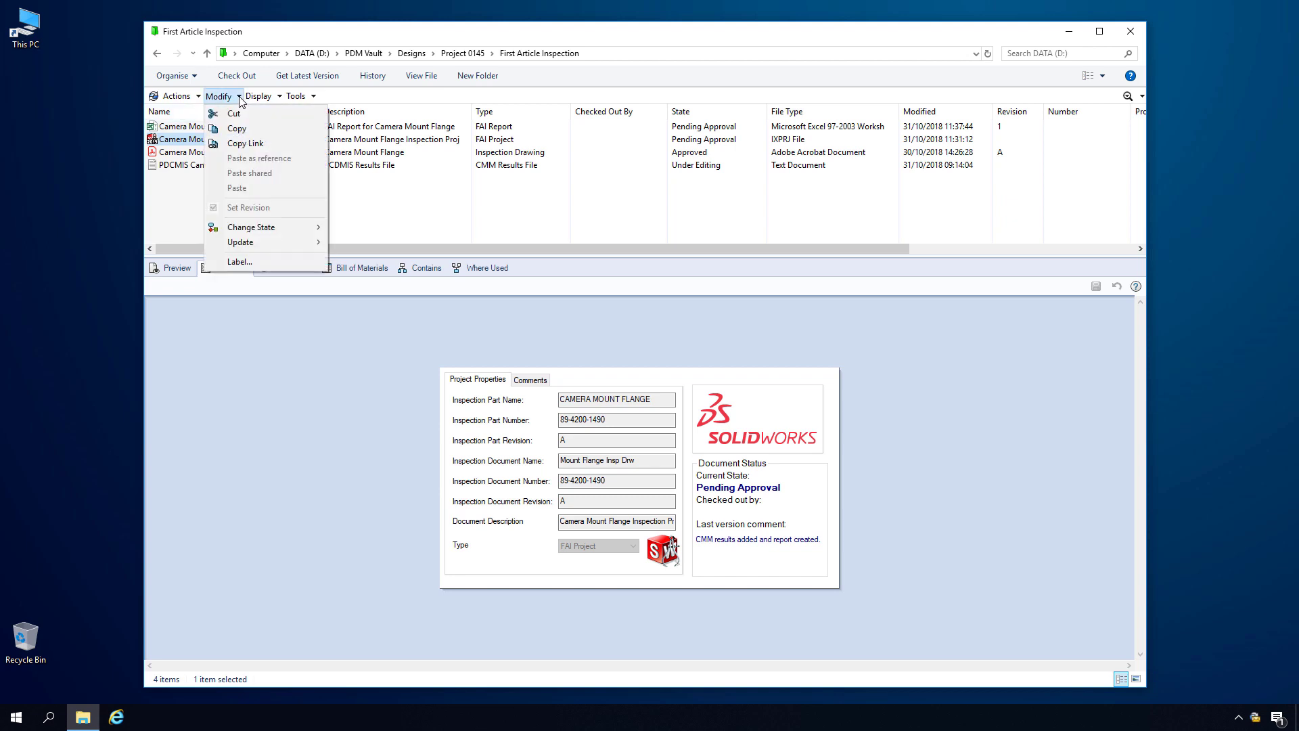
{"action": "mouse_move", "coordinate": [272, 229]}
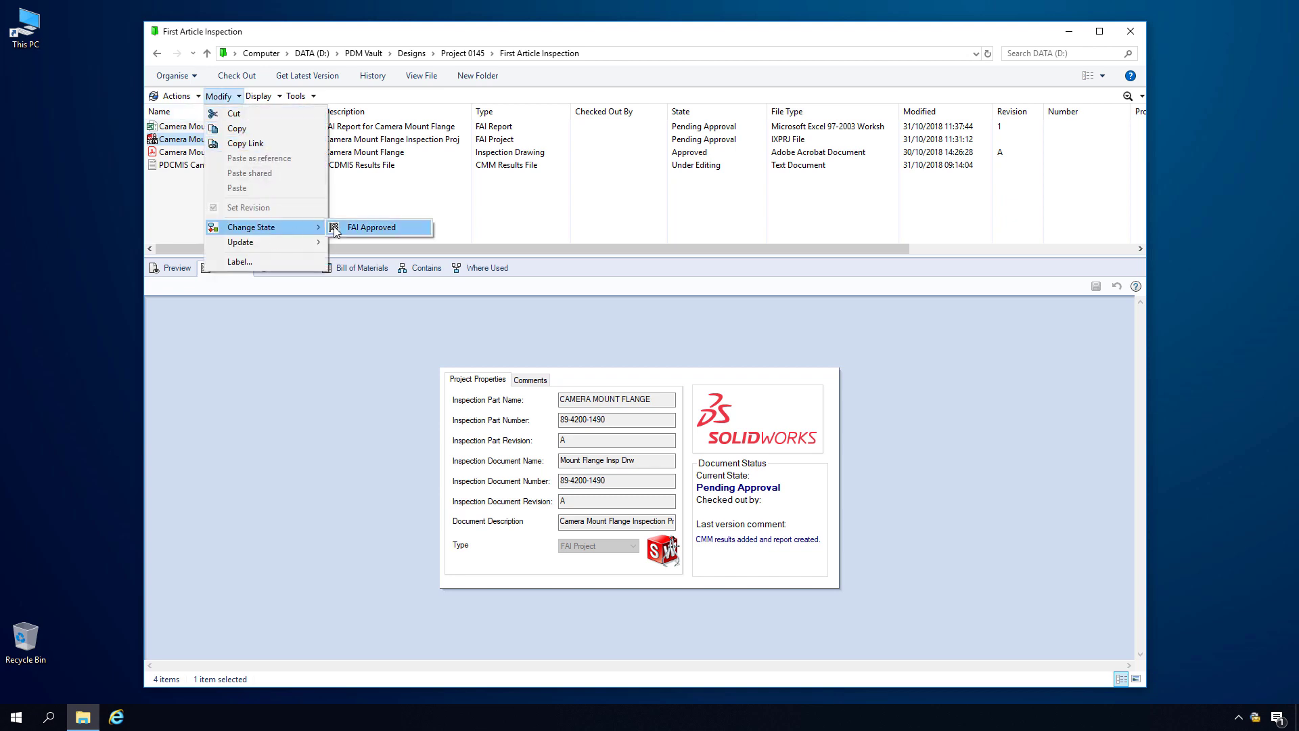
{"action": "left_click", "coordinate": [367, 228]}
{"action": "type", "text": "FAI Project and report are approved."}
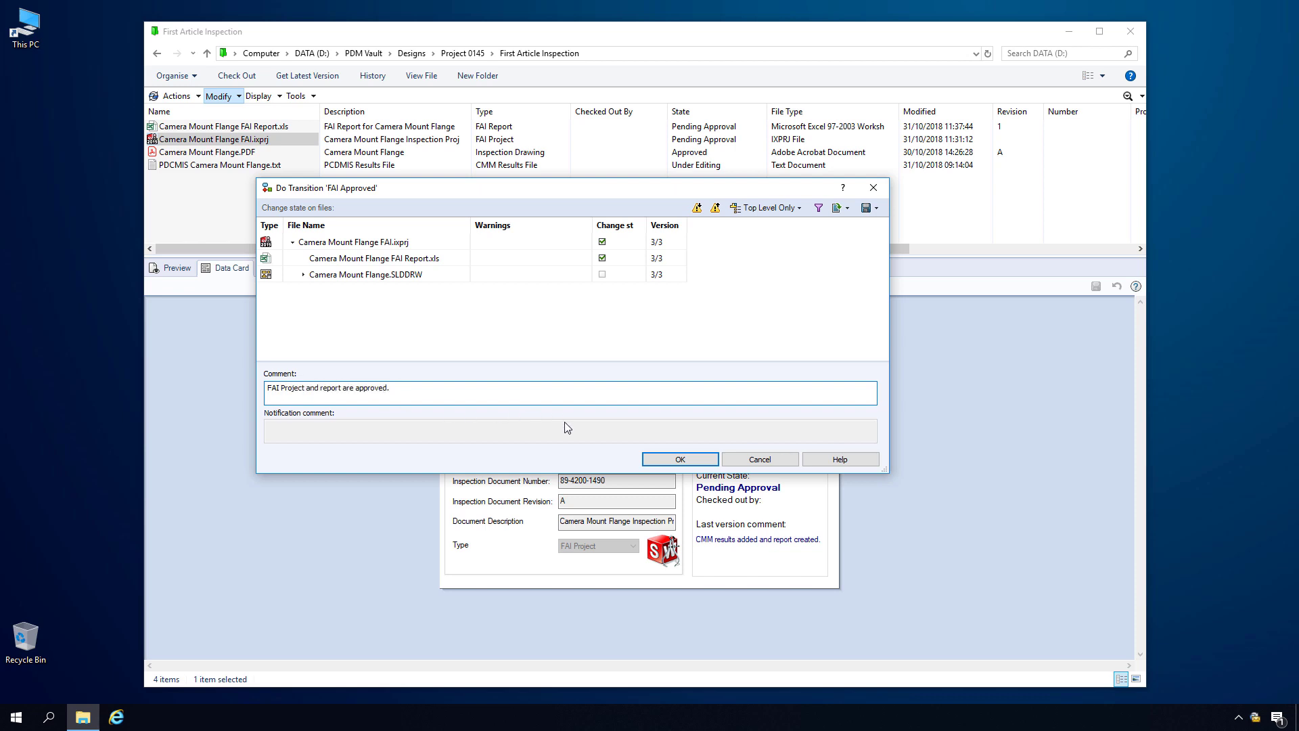
{"action": "left_click", "coordinate": [650, 460]}
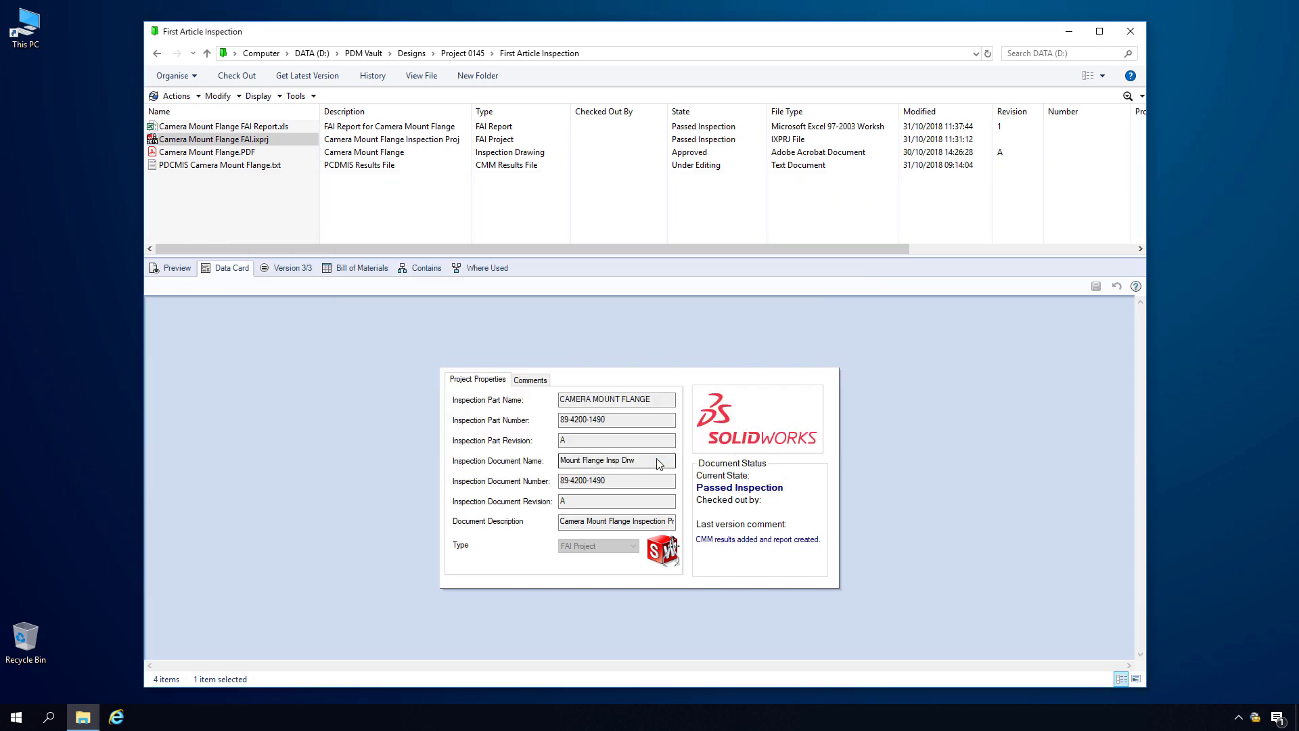
Check the FAI project's file listing, then orbit CAMERA TURRET.SLDASM so its four lens housings face forward
{"action": "left_click", "coordinate": [418, 273]}
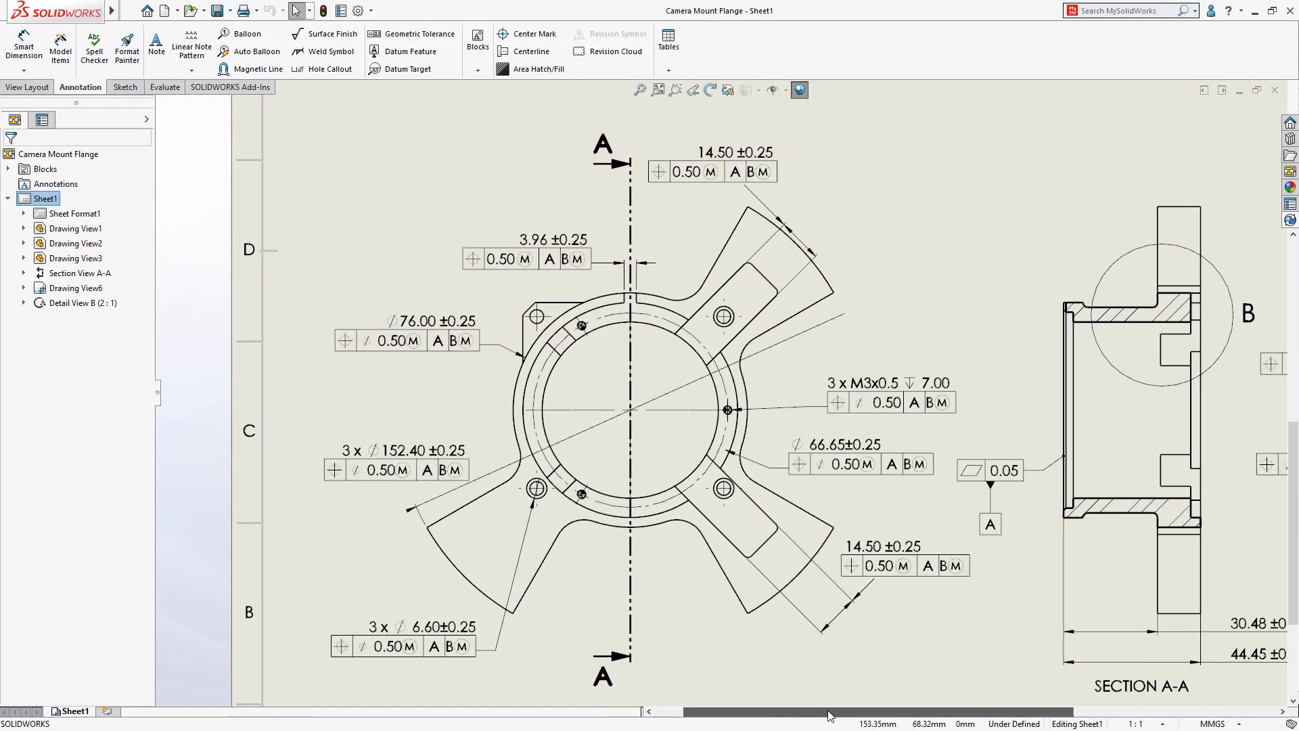
{"action": "left_click_drag", "start_coordinate": [832, 715], "coordinate": [1008, 721]}
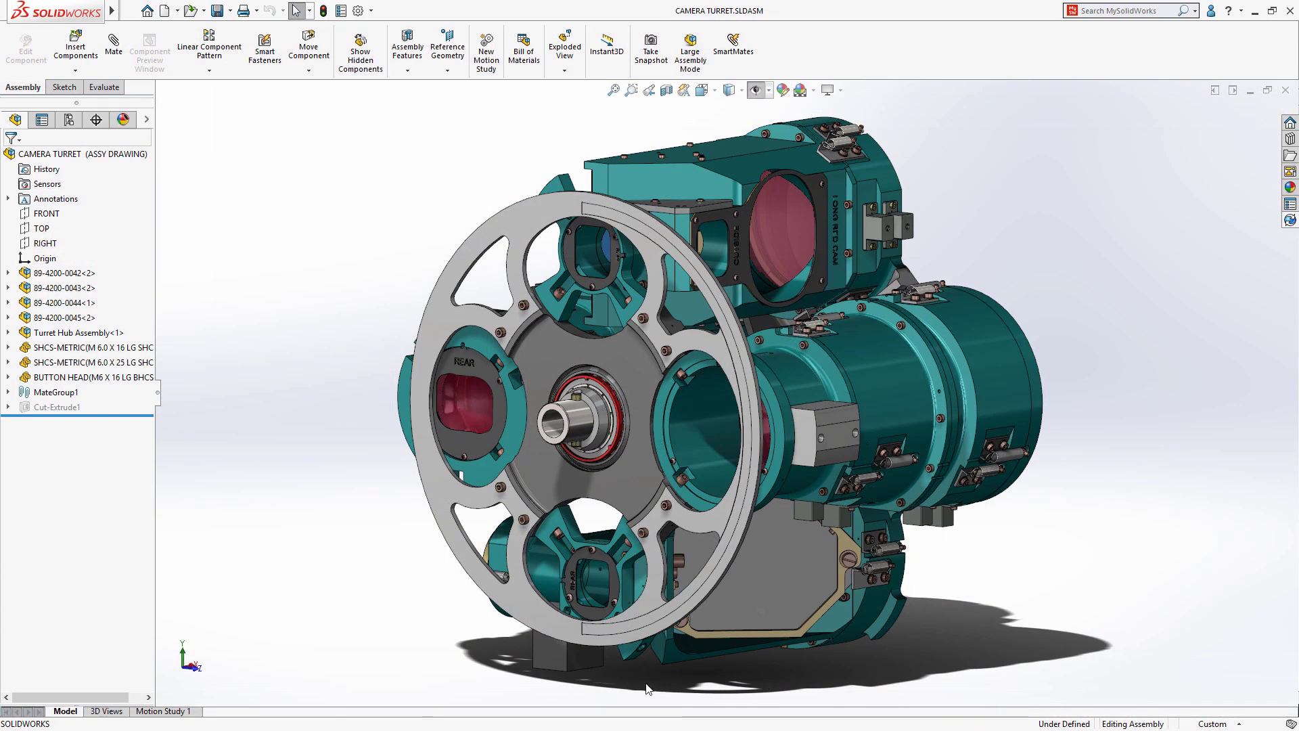
{"action": "middle_click_drag", "start_coordinate": [646, 687], "coordinate": [953, 667]}
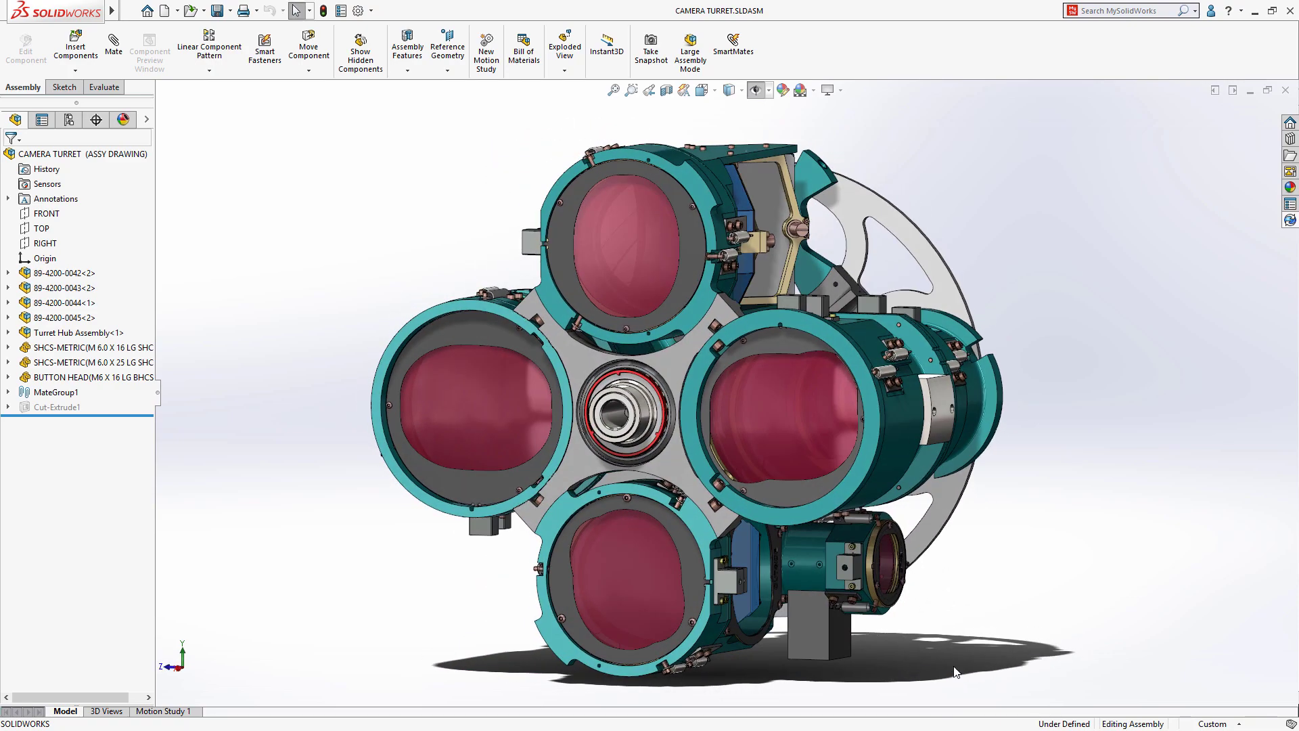